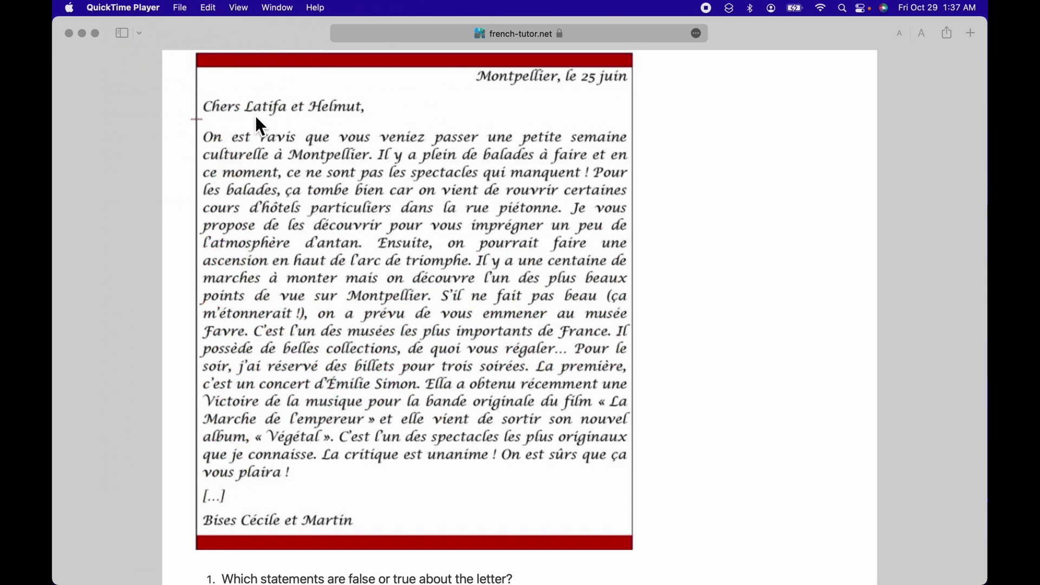
Select the letter's Live Text from 'Montpellier' to 'Bises Cécile et Martin' and translate it into English.
{"action": "left_click", "coordinate": [353, 132]}
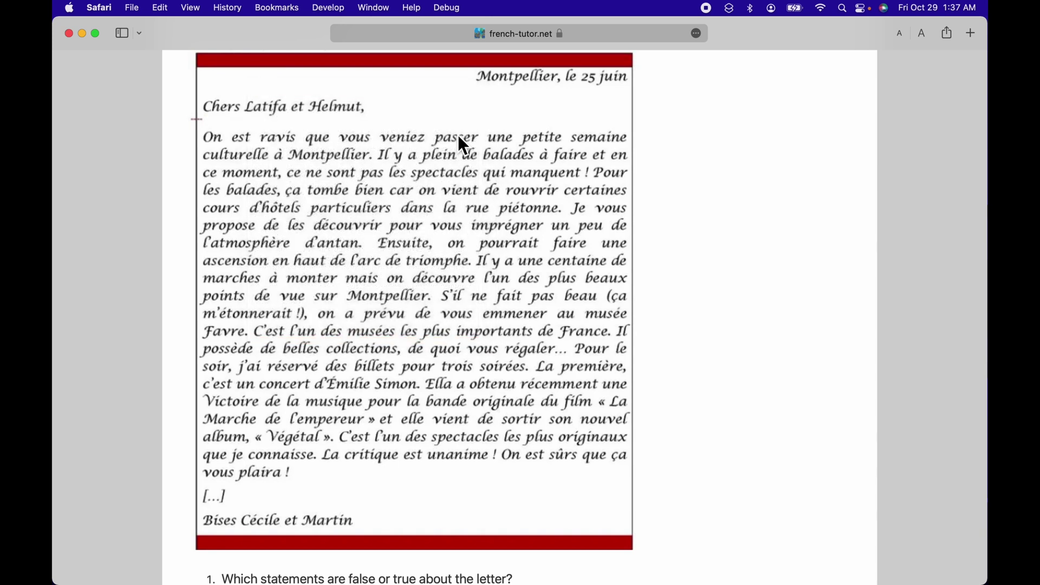
{"action": "double_click", "coordinate": [481, 80]}
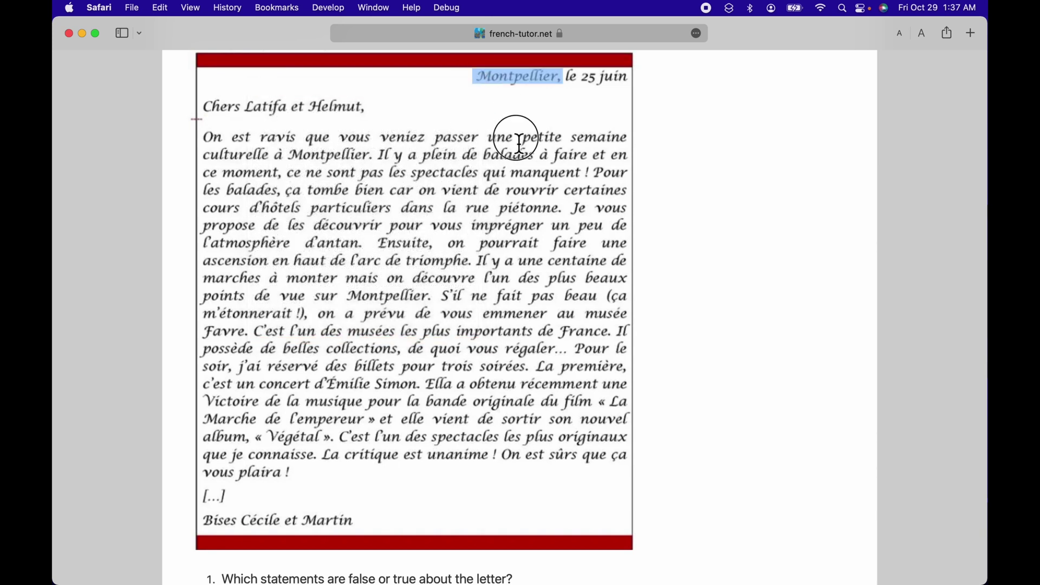
{"action": "left_click_drag", "start_coordinate": [518, 144], "coordinate": [560, 561]}
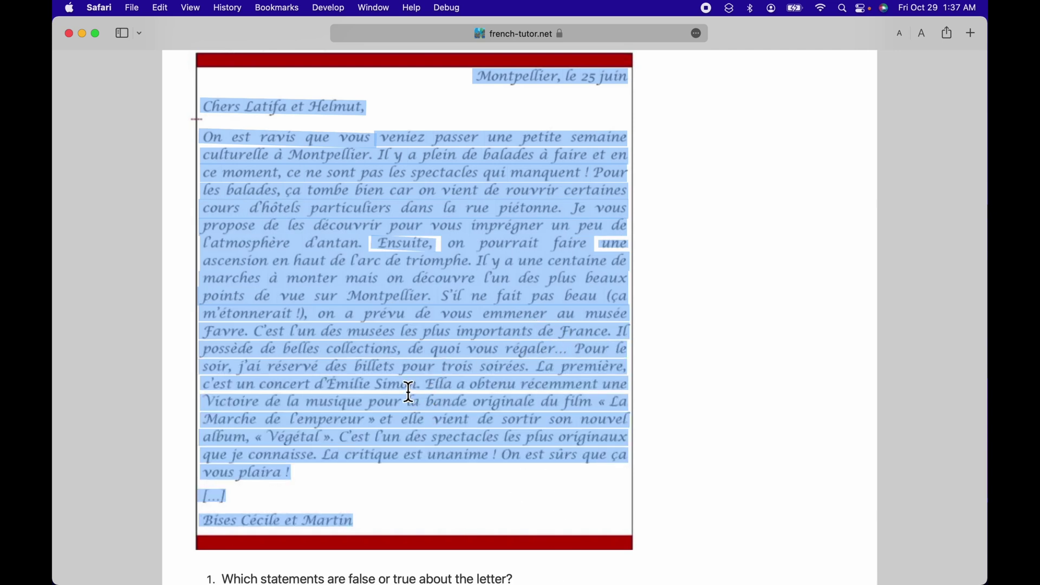
{"action": "right_click", "coordinate": [409, 389]}
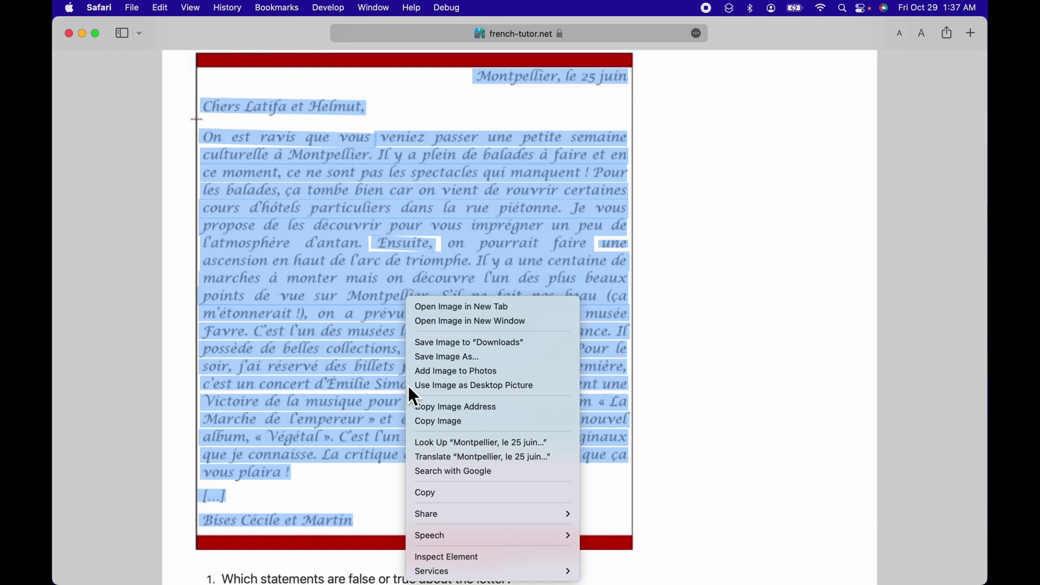
{"action": "left_click", "coordinate": [447, 465]}
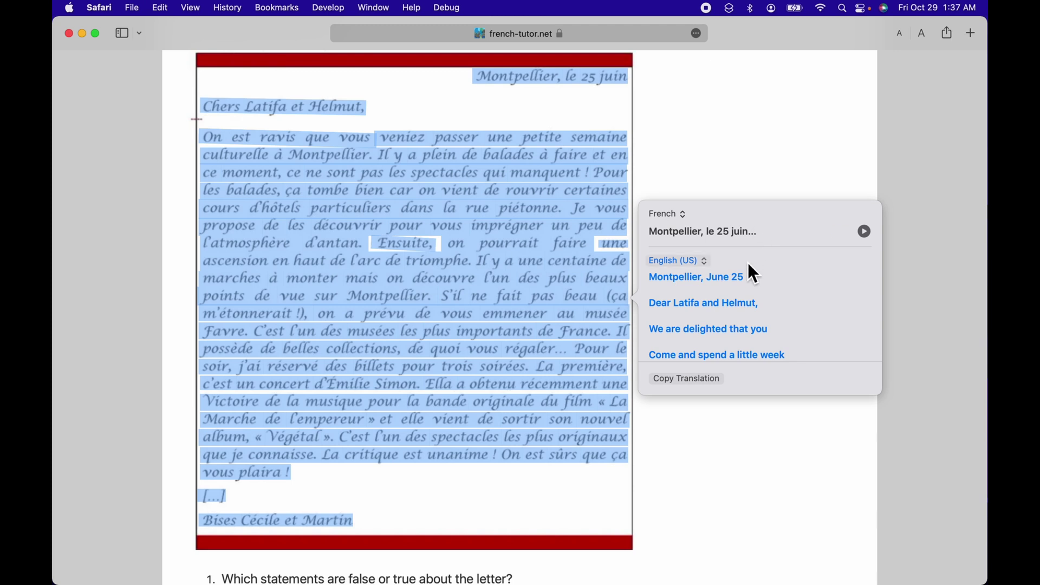
Expand the full French source text, review the English translation, and copy the translation.
{"action": "scroll", "coordinate": [766, 318], "scroll_direction": "down", "scroll_amount": 10}
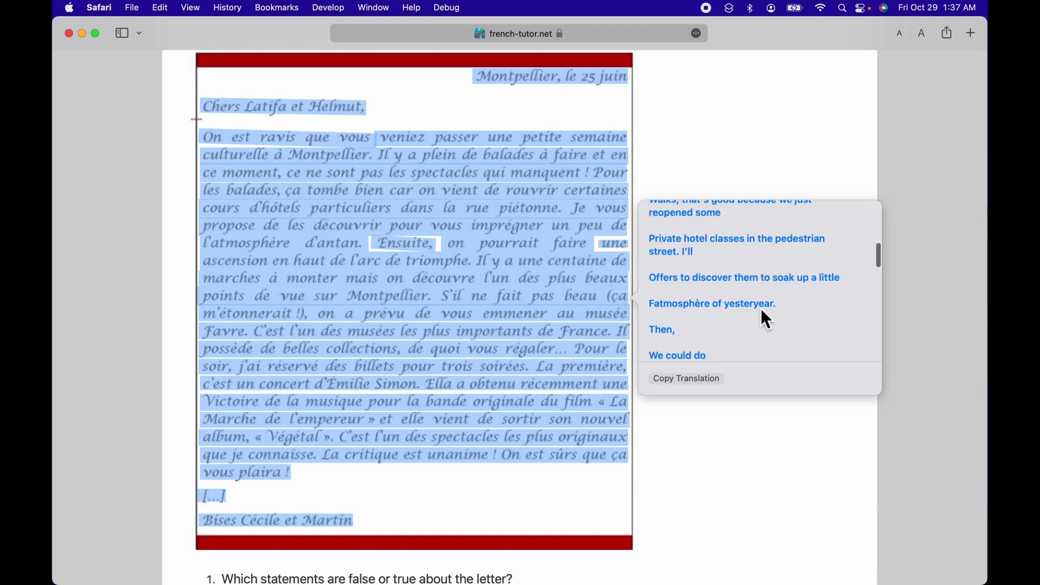
{"action": "scroll", "coordinate": [766, 319], "scroll_direction": "down", "scroll_amount": 10}
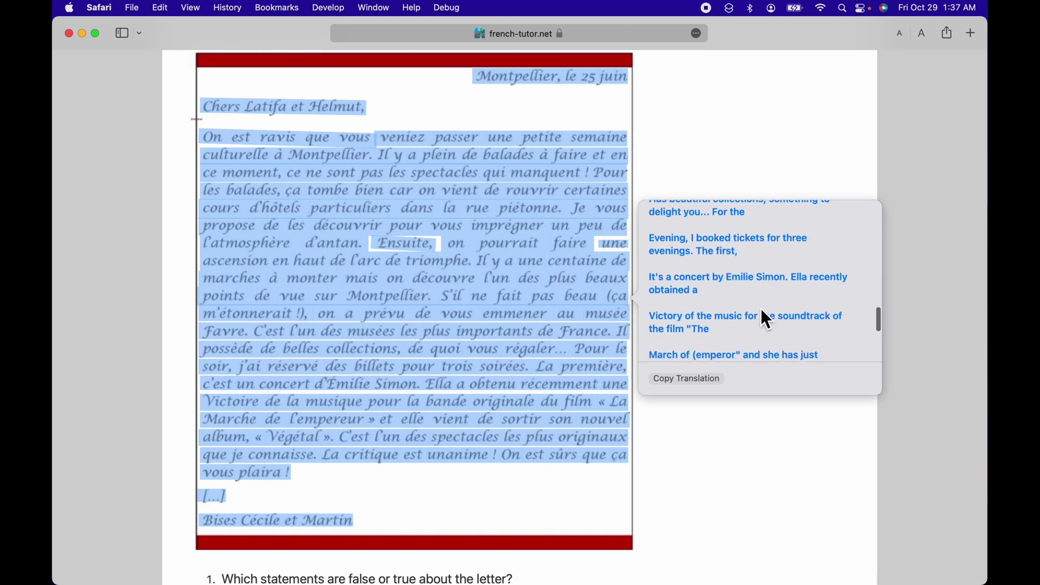
{"action": "scroll", "coordinate": [765, 319], "scroll_direction": "up", "scroll_amount": 15}
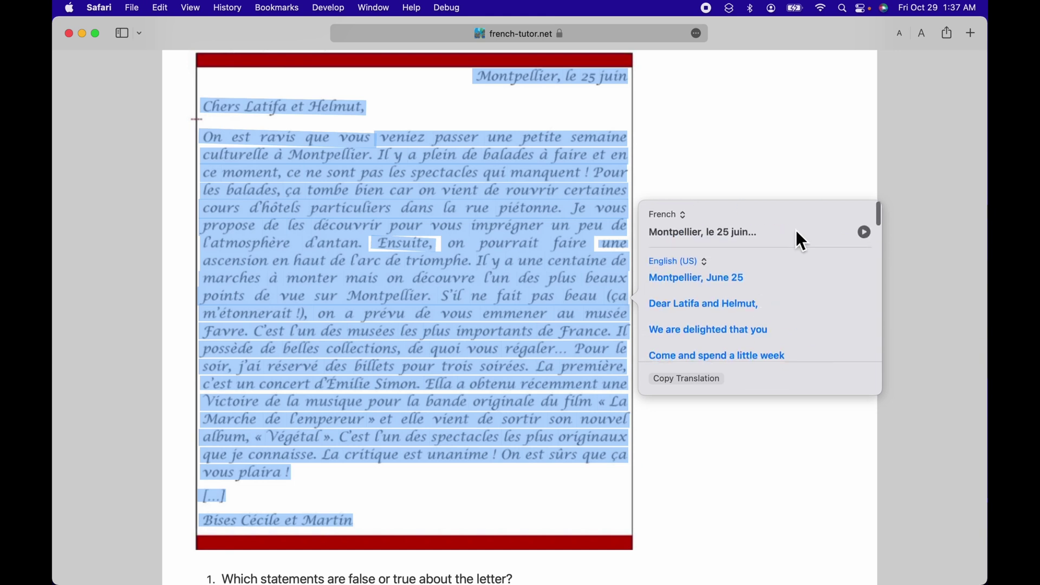
{"action": "left_click", "coordinate": [841, 232]}
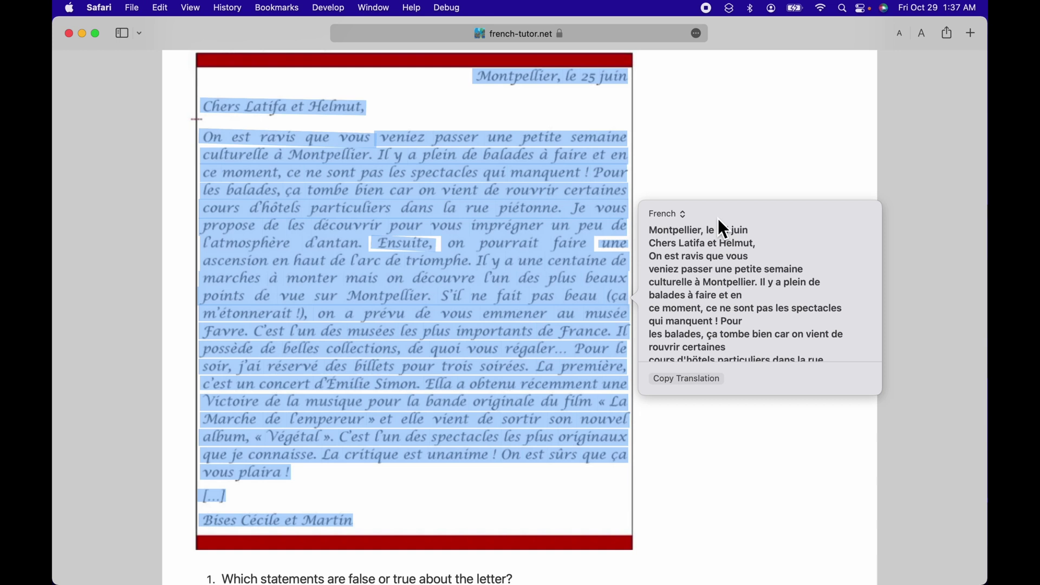
{"action": "scroll", "coordinate": [713, 358], "scroll_direction": "down", "scroll_amount": 10}
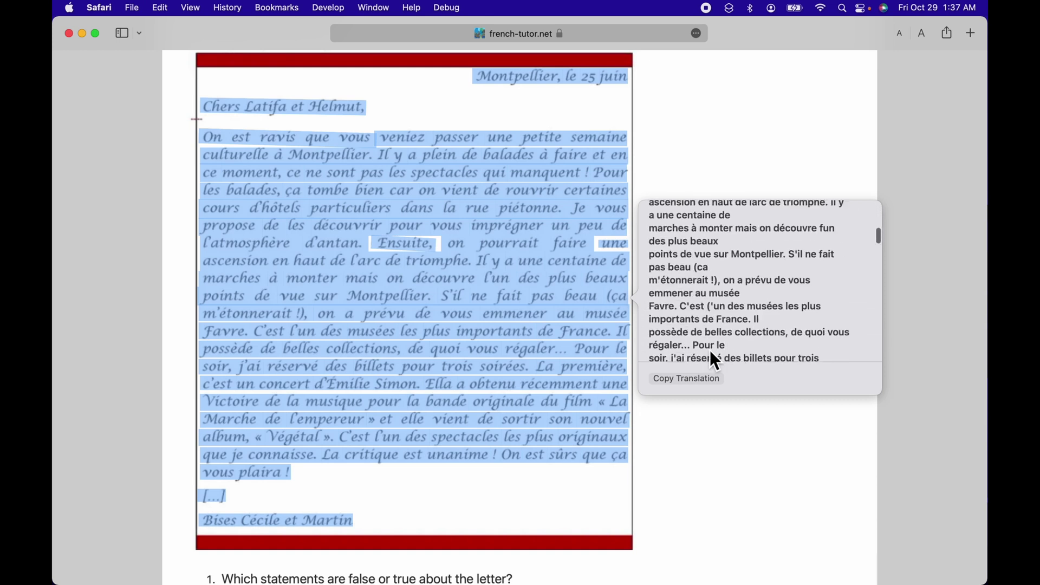
{"action": "scroll", "coordinate": [713, 359], "scroll_direction": "down", "scroll_amount": 5}
{"action": "scroll", "coordinate": [711, 359], "scroll_direction": "up", "scroll_amount": 3}
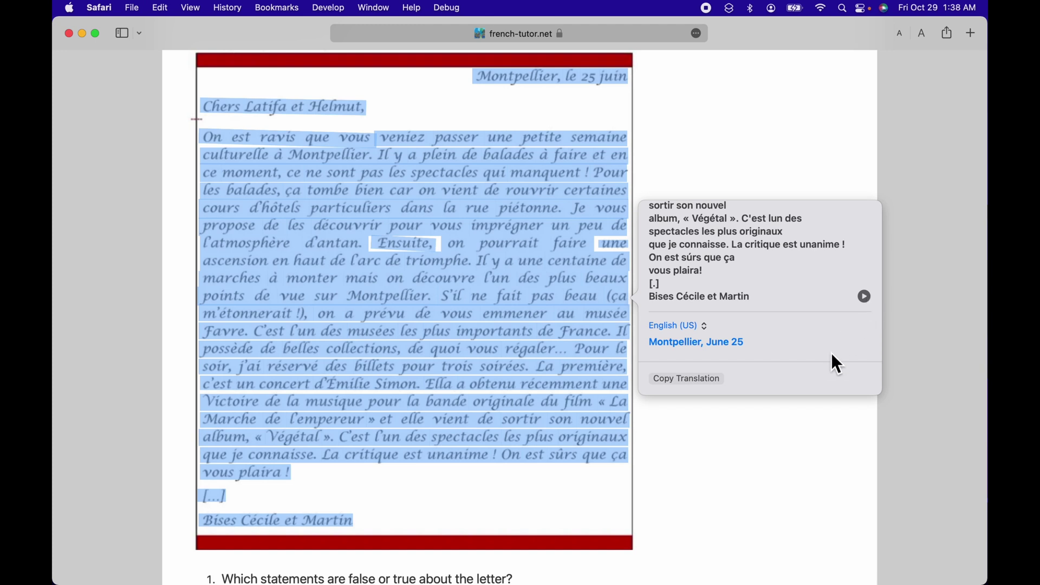
{"action": "scroll", "coordinate": [769, 373], "scroll_direction": "down", "scroll_amount": 10}
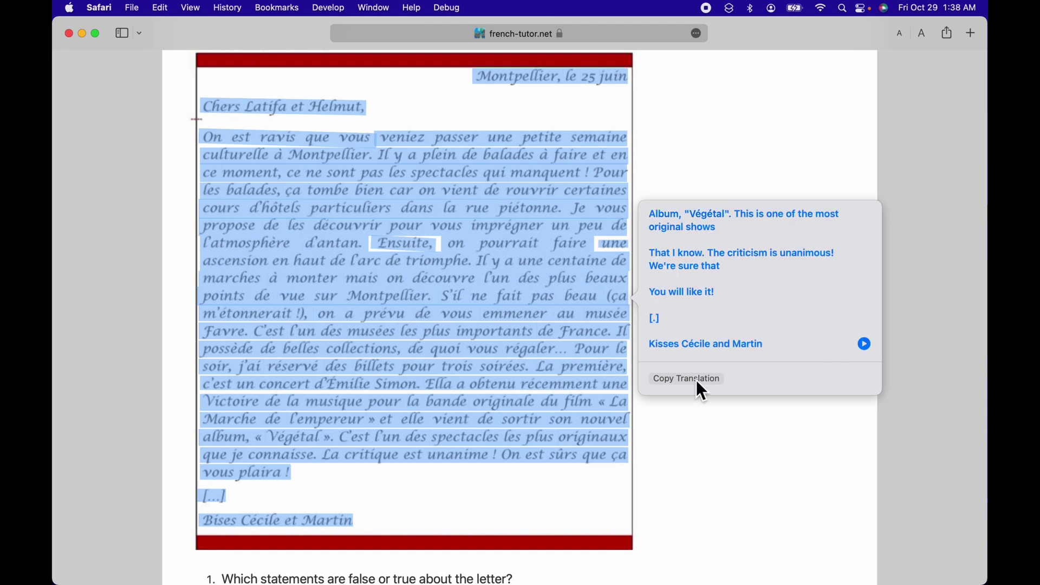
{"action": "left_click", "coordinate": [697, 383]}
Add the letter image from the web page to Photos, importing the duplicate anyway.
{"action": "left_click", "coordinate": [736, 499]}
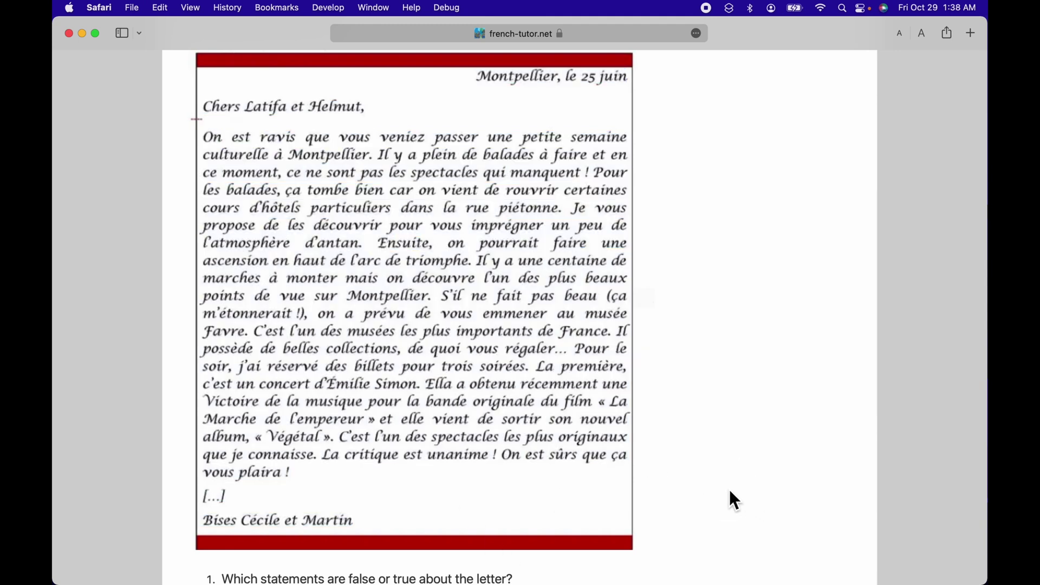
{"action": "right_click", "coordinate": [564, 509]}
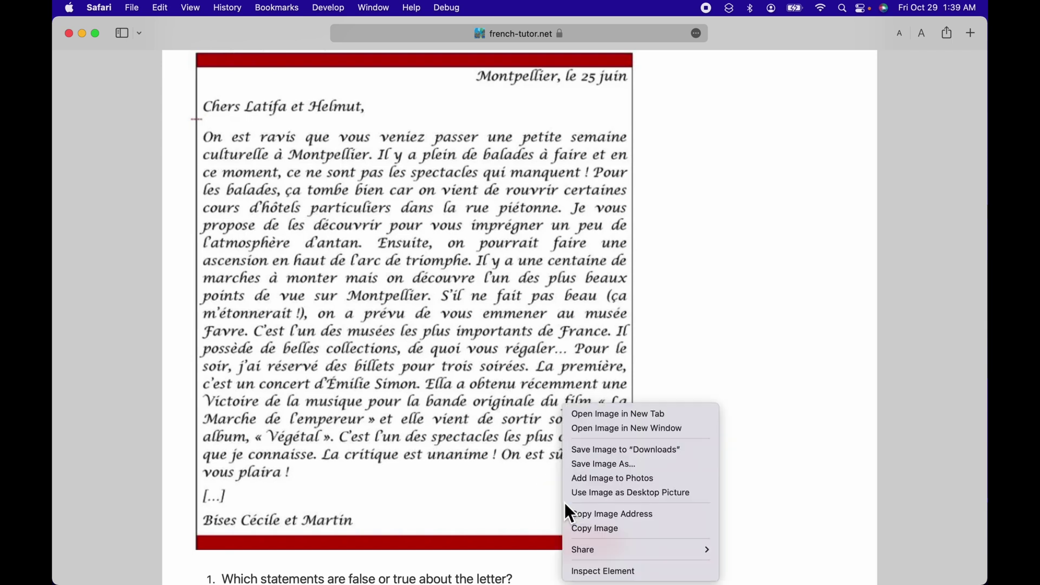
{"action": "left_click", "coordinate": [601, 482]}
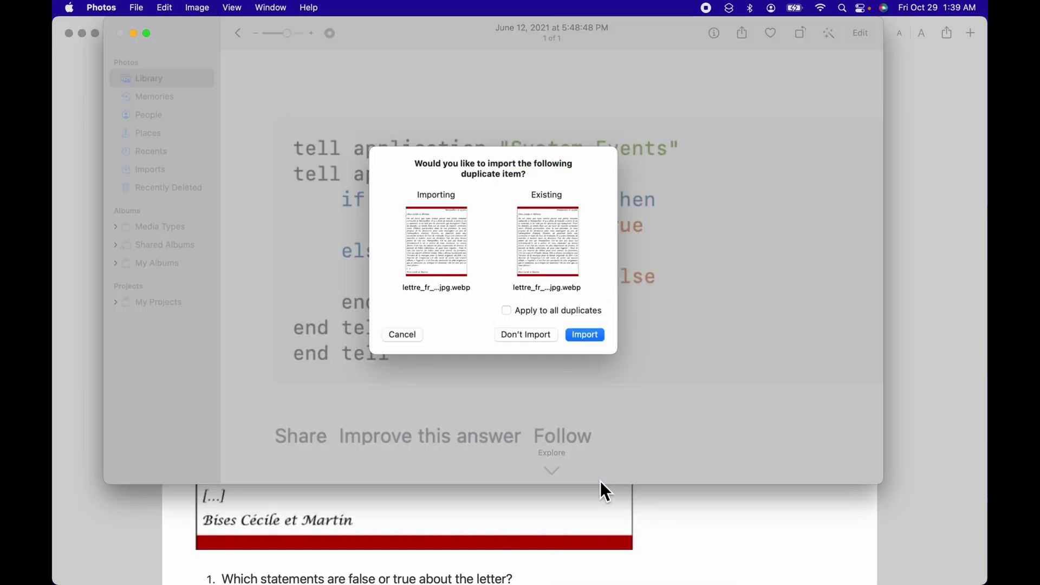
{"action": "left_click", "coordinate": [594, 332]}
Select the imported letter's text in Photos and translate it into English.
{"action": "left_click_drag", "start_coordinate": [602, 75], "coordinate": [487, 389]}
{"action": "right_click", "coordinate": [486, 390]}
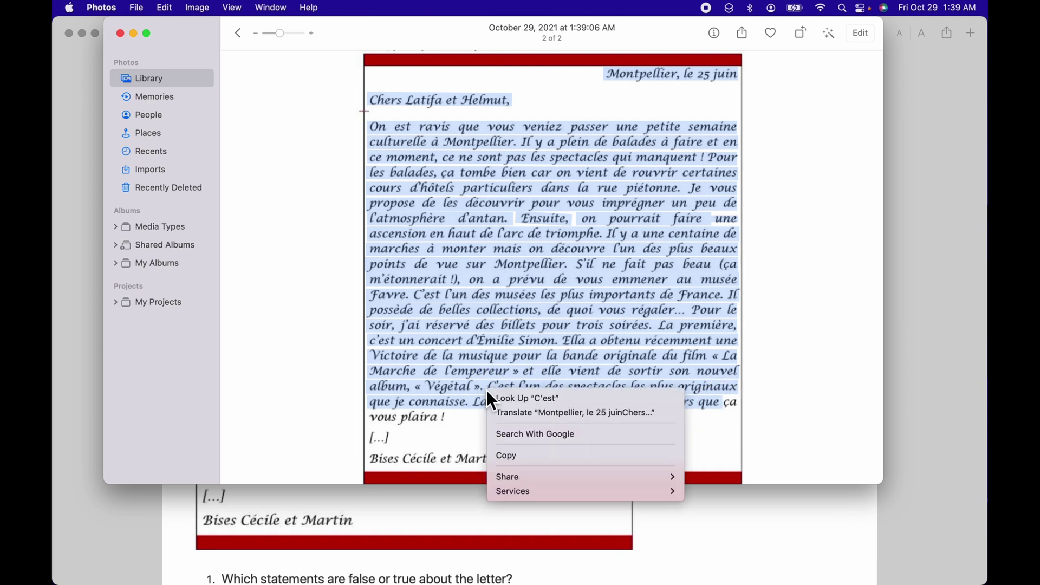
{"action": "left_click", "coordinate": [551, 415]}
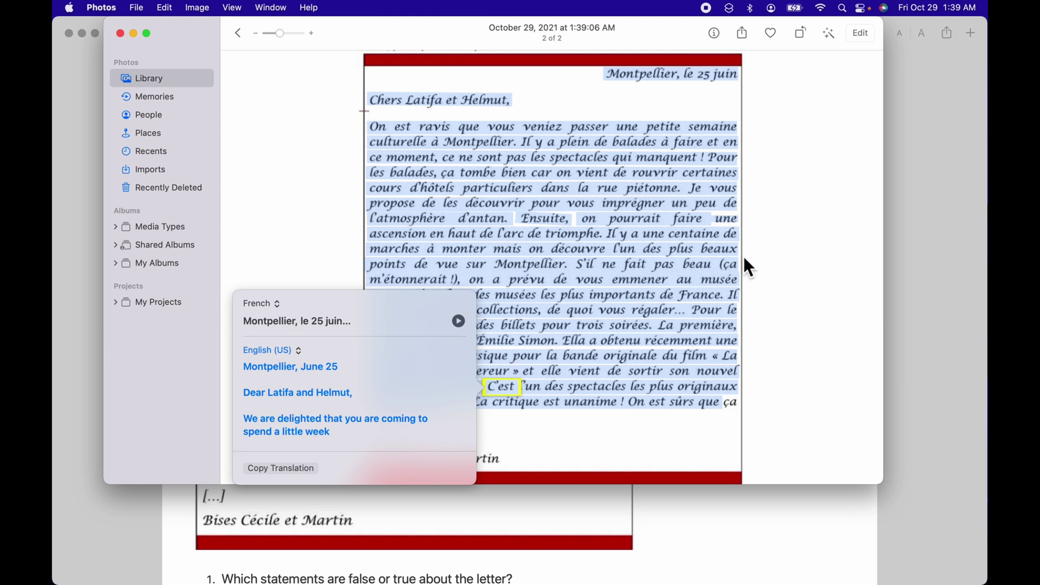
{"action": "left_click", "coordinate": [798, 287]}
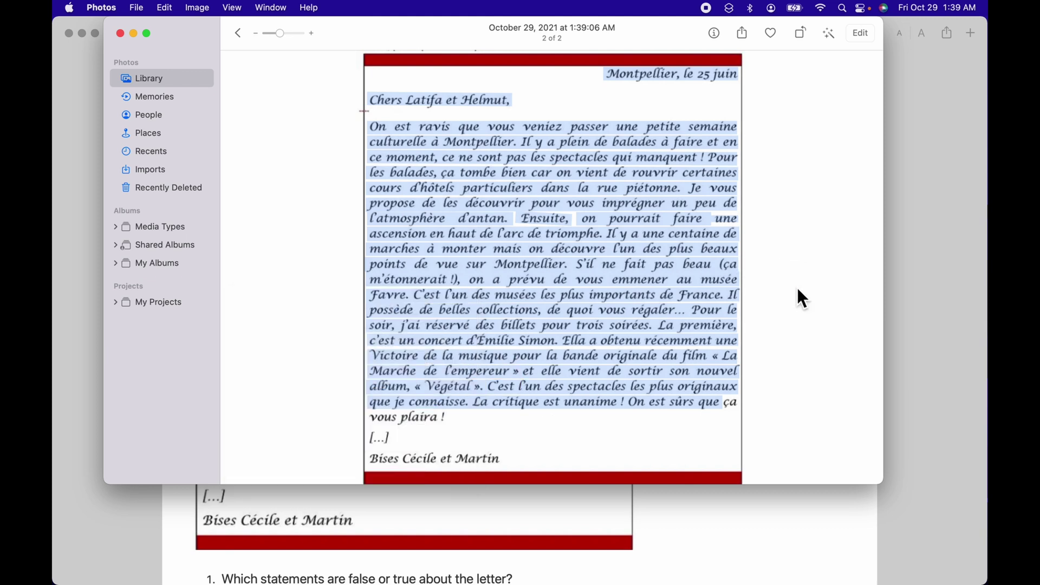
Select the whole pasted French letter below the image in Notes and replace it with the English translation.
{"action": "key", "text": "super+Tab"}
{"action": "key", "text": "super+Tab"}
{"action": "key", "text": "super+Tab"}
{"action": "key", "text": "super+Tab"}
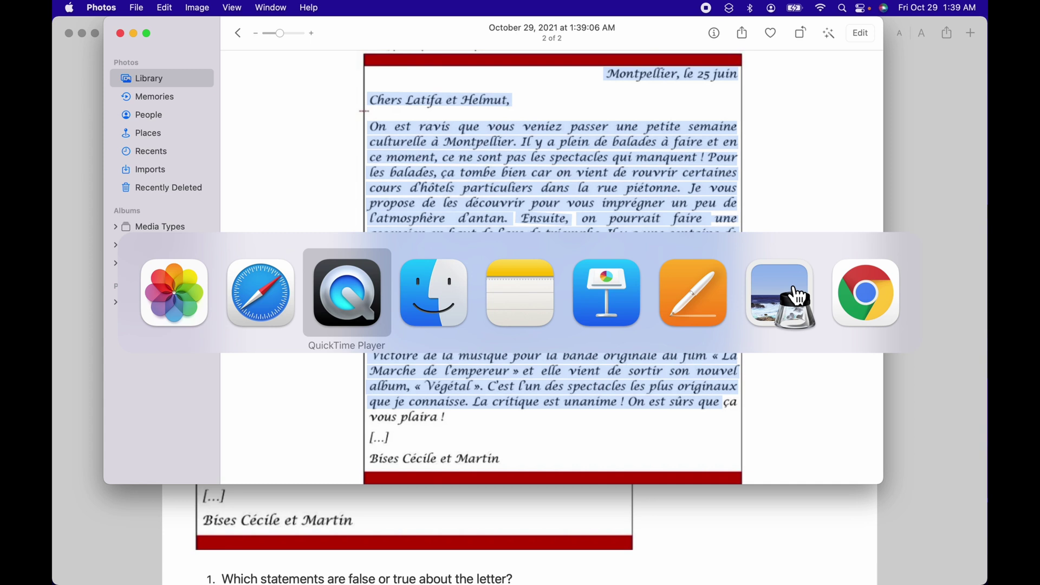
{"action": "scroll", "coordinate": [657, 298], "scroll_direction": "up", "scroll_amount": 10}
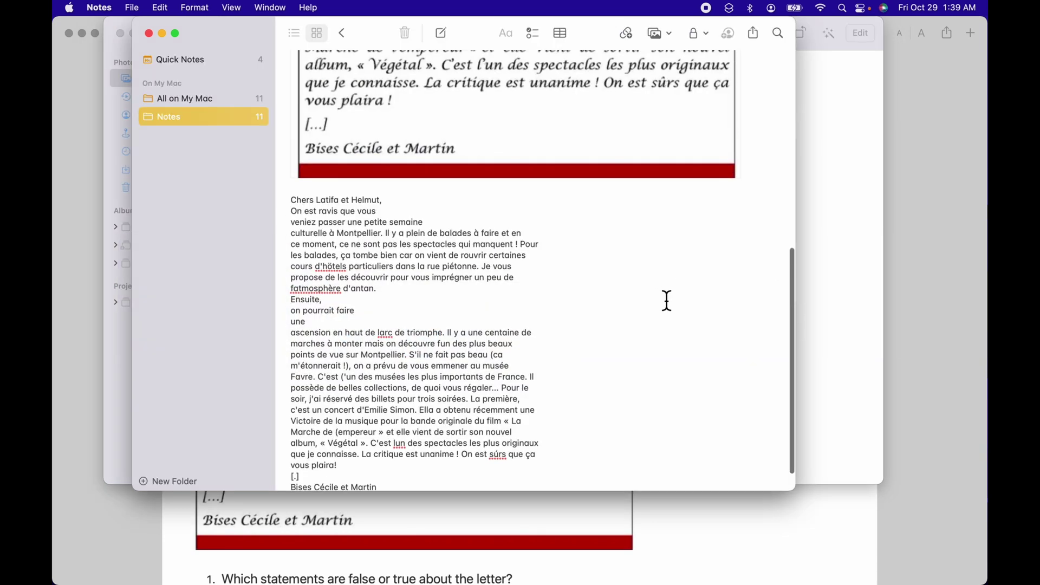
{"action": "left_click", "coordinate": [335, 124]}
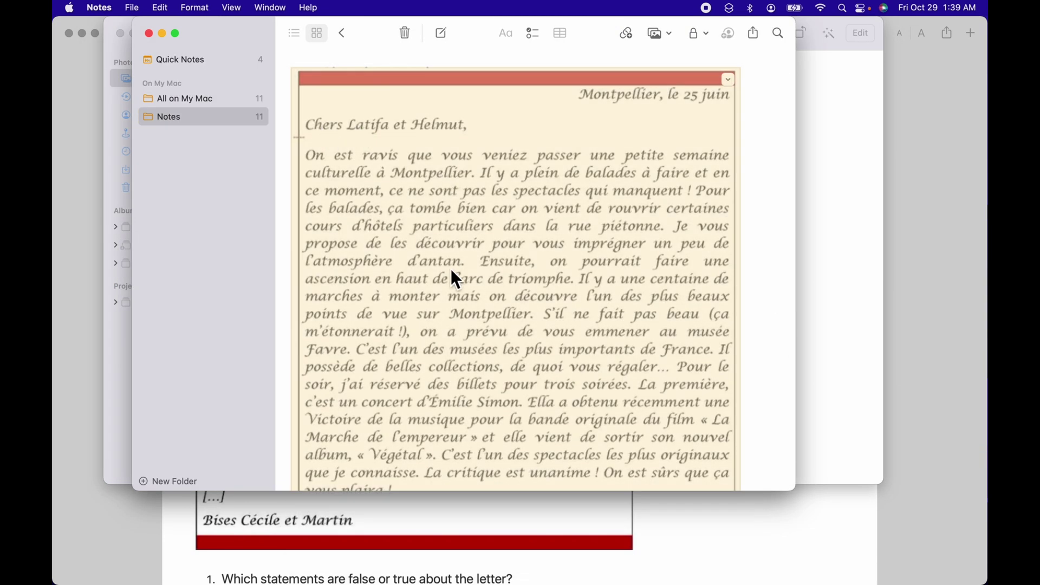
{"action": "scroll", "coordinate": [568, 295], "scroll_direction": "down", "scroll_amount": 10}
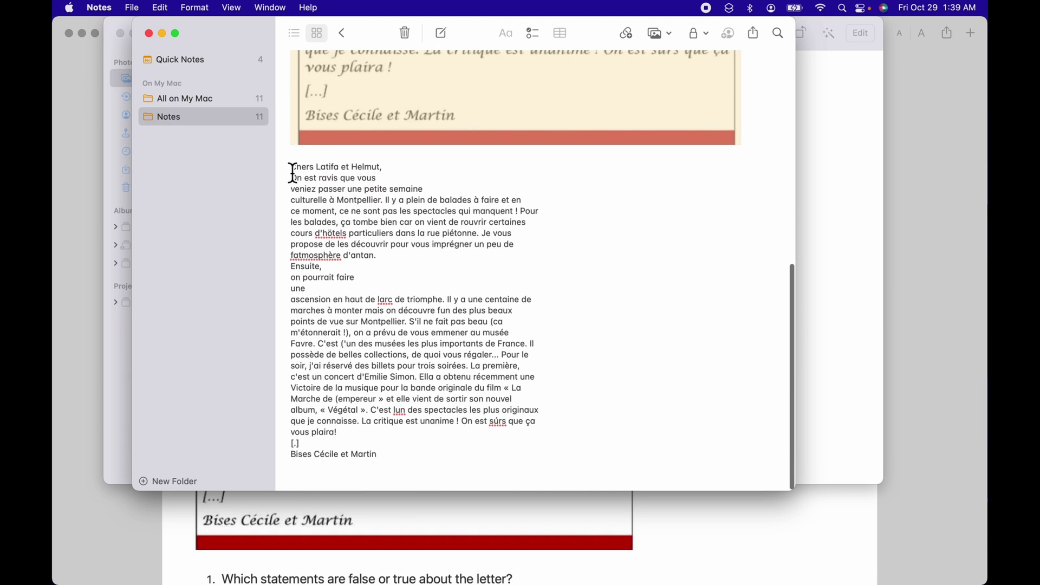
{"action": "left_click_drag", "start_coordinate": [289, 166], "coordinate": [379, 564]}
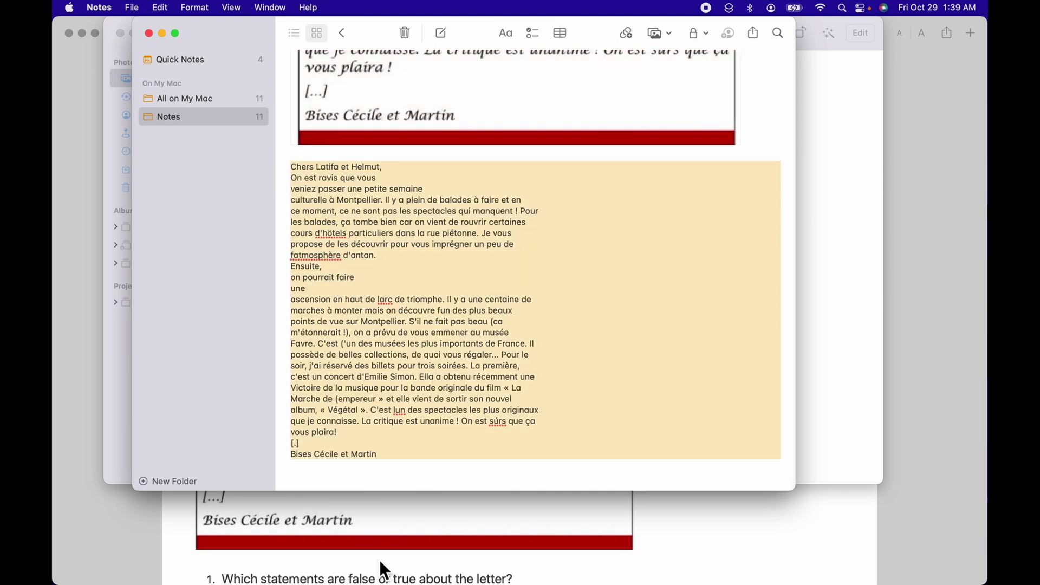
{"action": "right_click", "coordinate": [341, 427]}
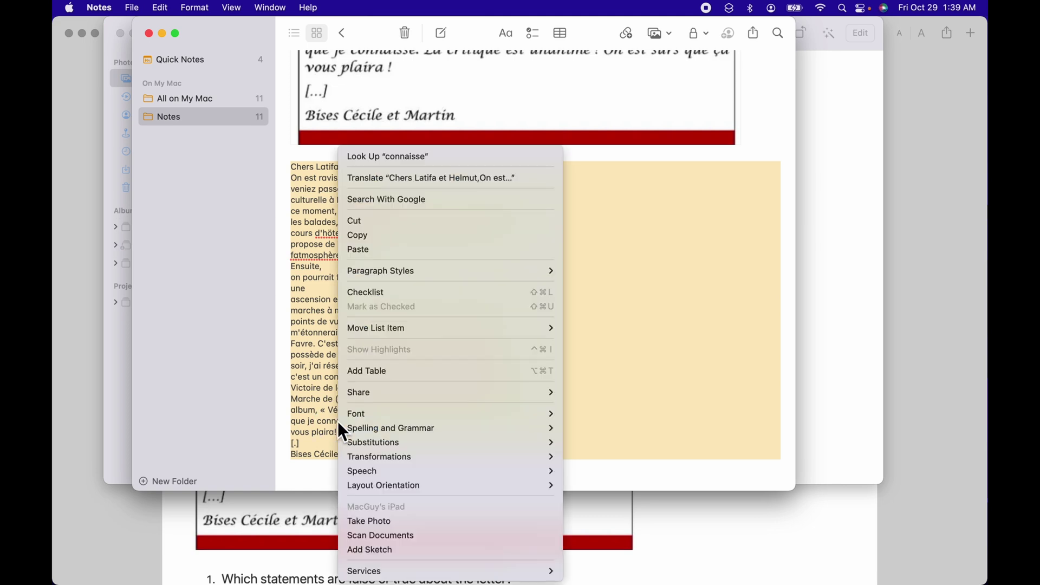
{"action": "left_click", "coordinate": [412, 178]}
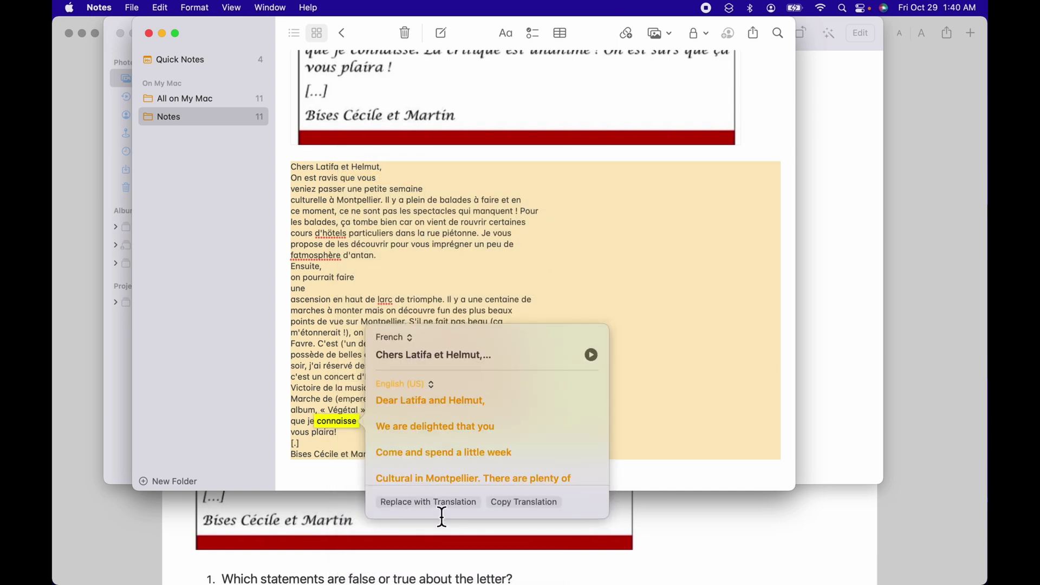
{"action": "left_click", "coordinate": [428, 502]}
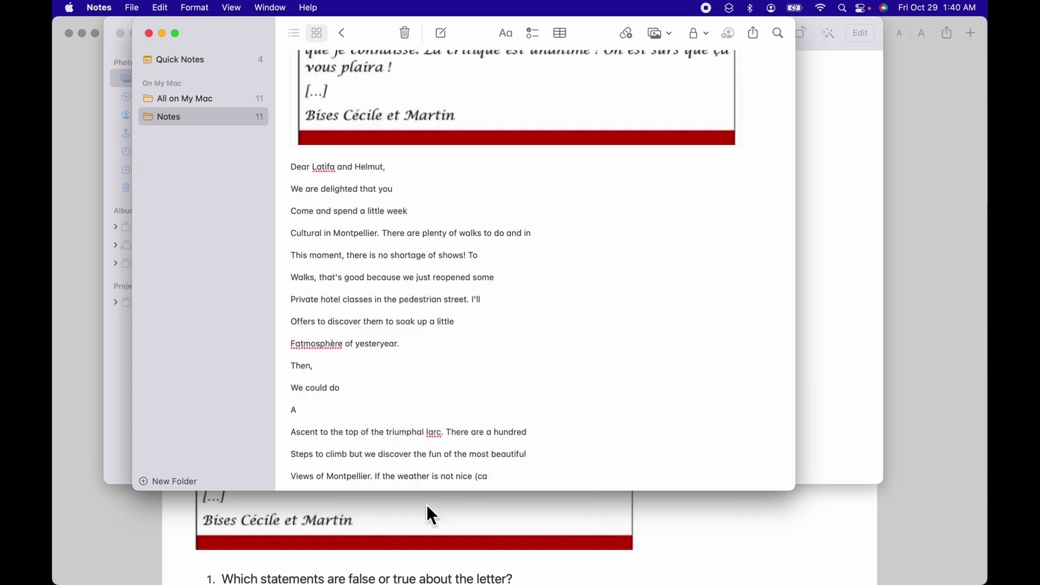
{"action": "key", "text": "super+z"}
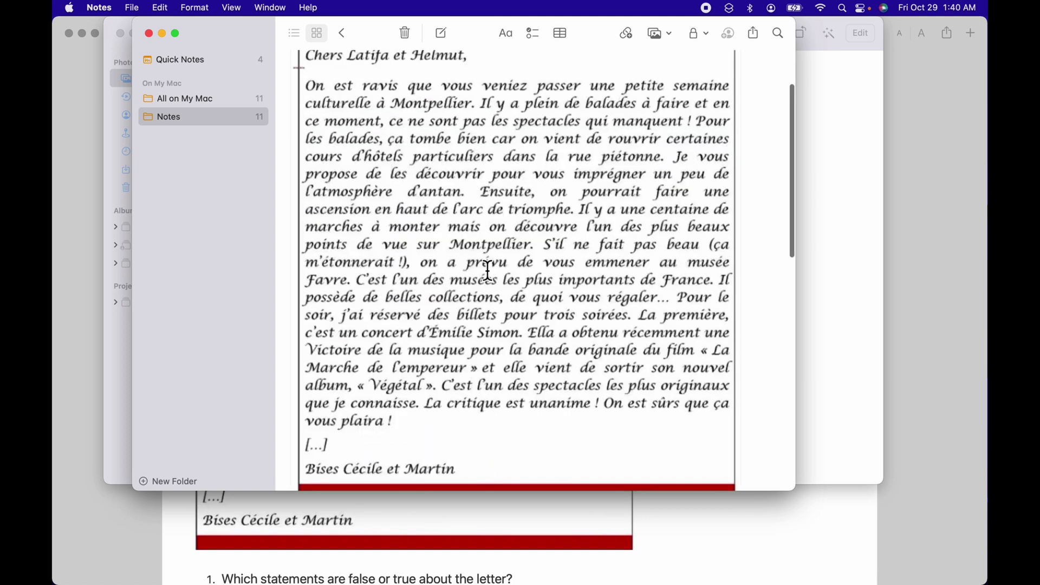
{"action": "scroll", "coordinate": [521, 145], "scroll_direction": "up", "scroll_amount": 3}
{"action": "left_click", "coordinate": [519, 141]}
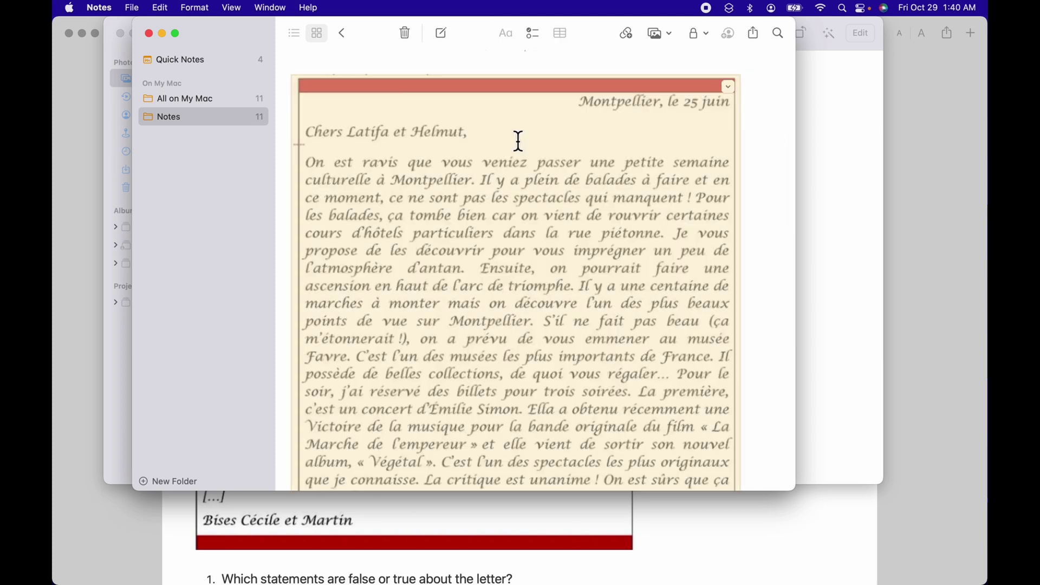
{"action": "right_click", "coordinate": [517, 141]}
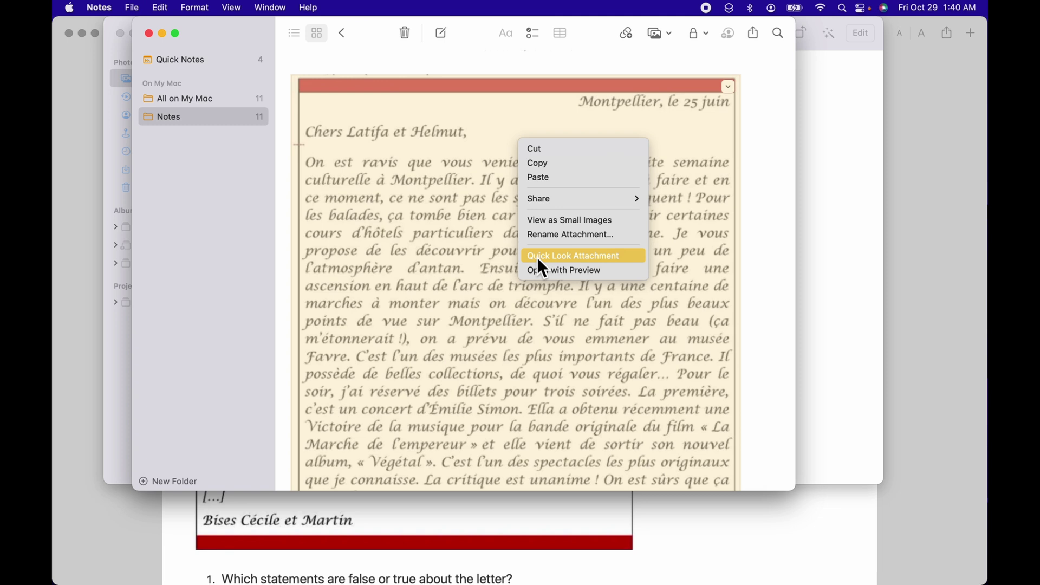
{"action": "left_click", "coordinate": [597, 259]}
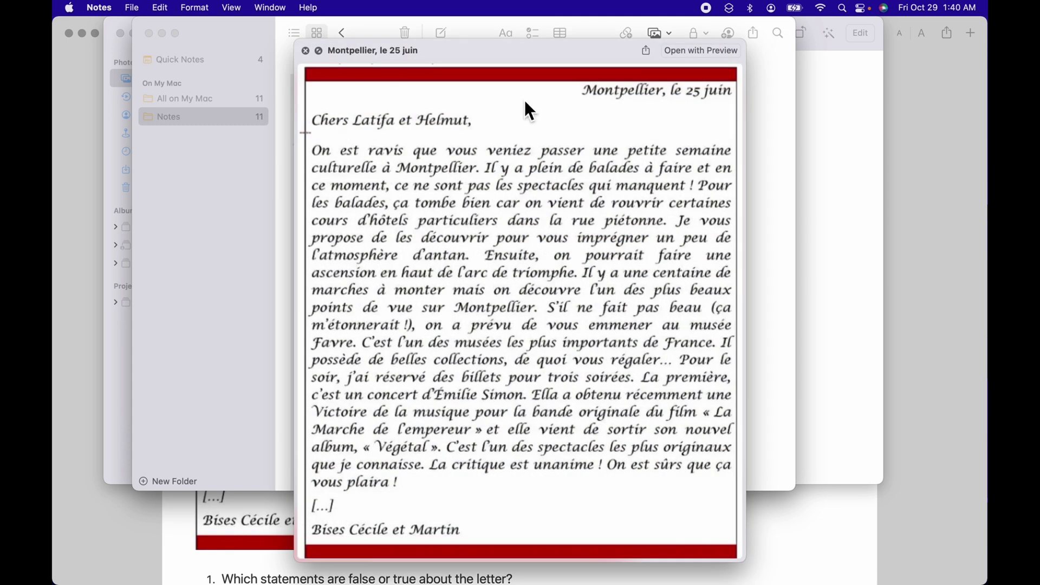
{"action": "left_click_drag", "start_coordinate": [584, 92], "coordinate": [691, 546]}
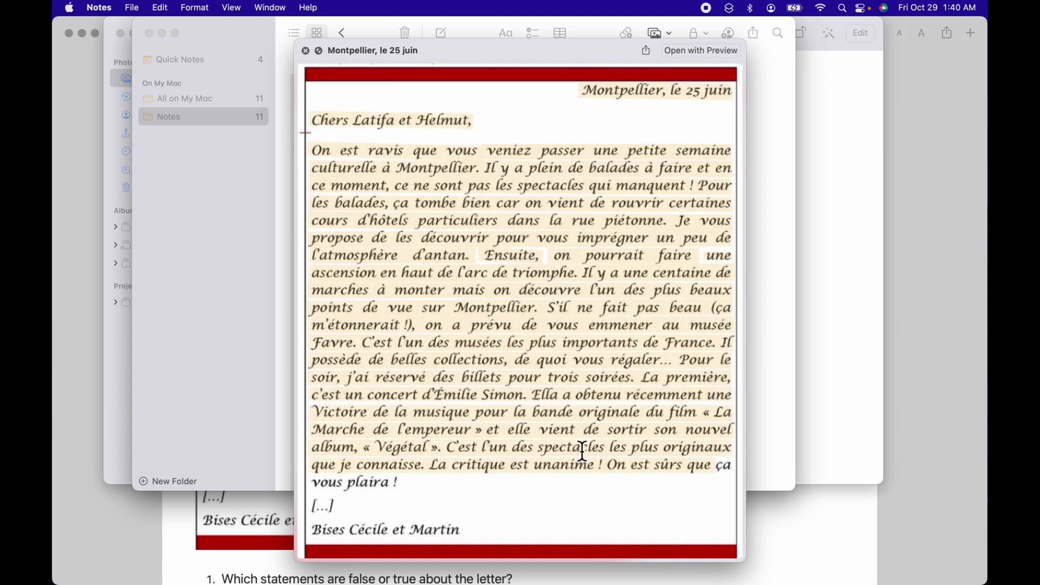
{"action": "right_click", "coordinate": [556, 435]}
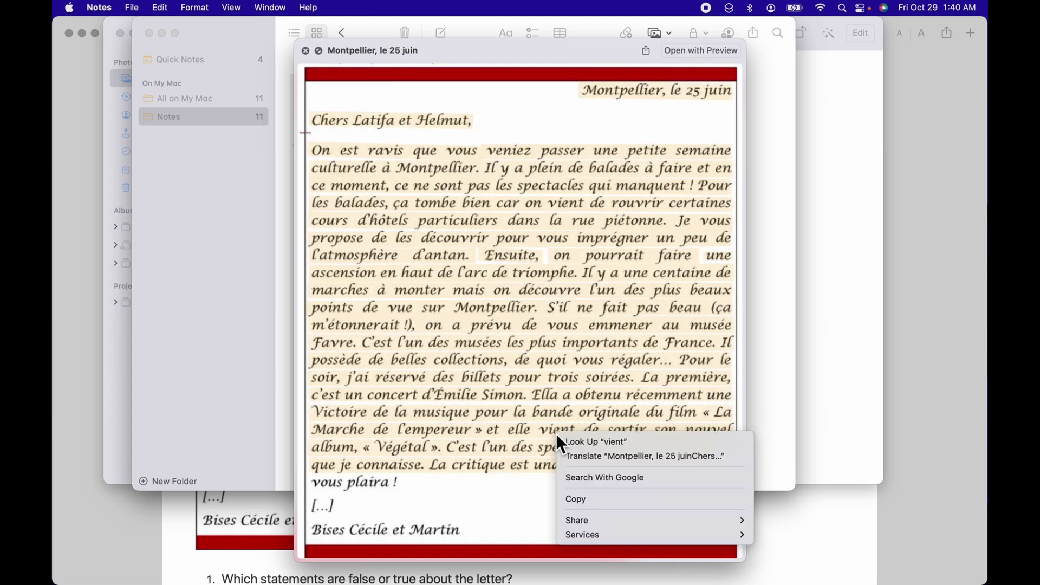
{"action": "left_click", "coordinate": [584, 456]}
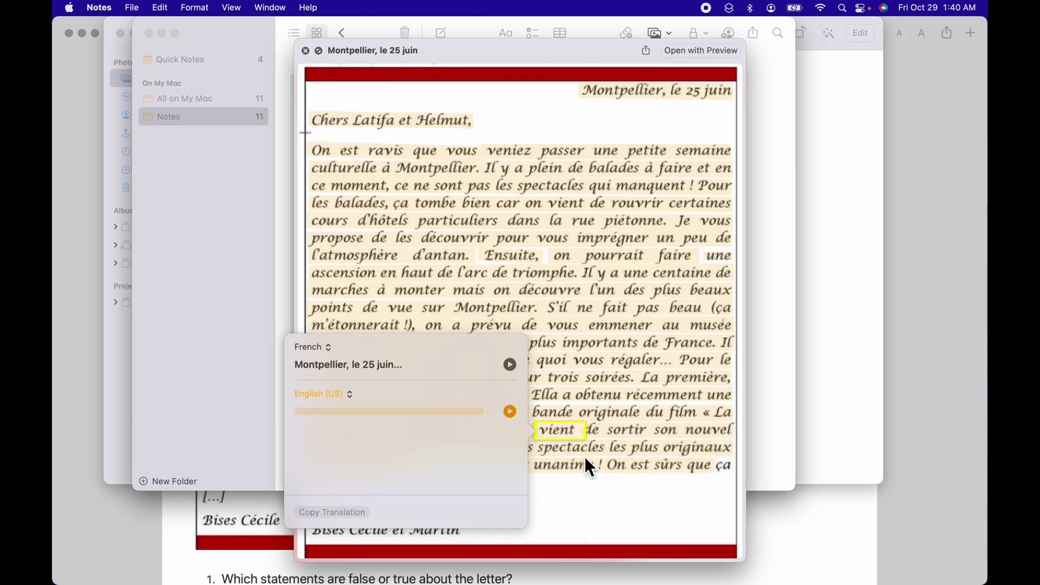
{"action": "left_click", "coordinate": [306, 54]}
{"action": "left_click", "coordinate": [306, 54]}
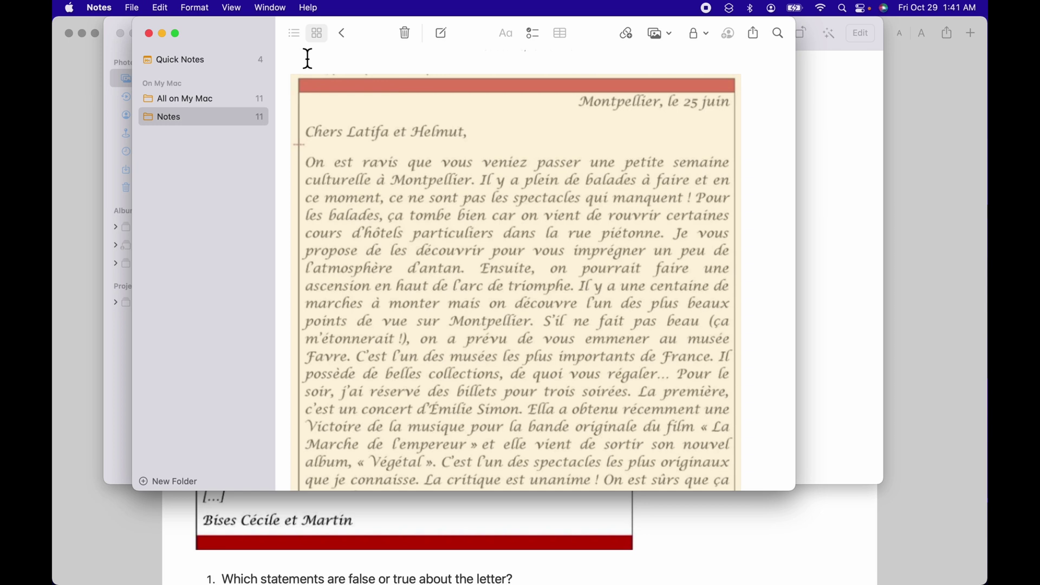
Switch to Keynote, adjust the letter image inside its mask, and click Done to finish the mask.
{"action": "key", "text": "super+Tab"}
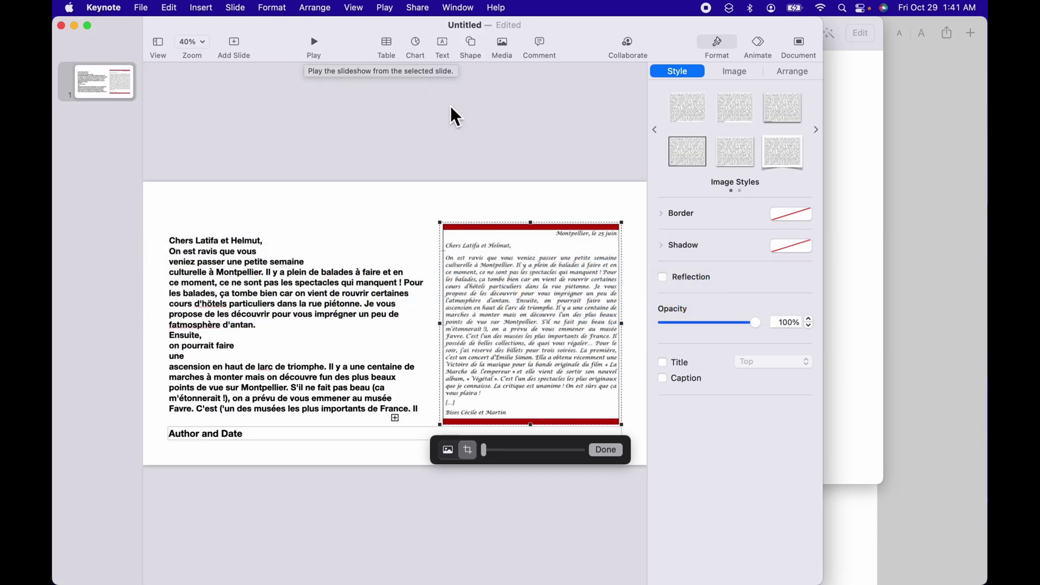
{"action": "left_click", "coordinate": [520, 279]}
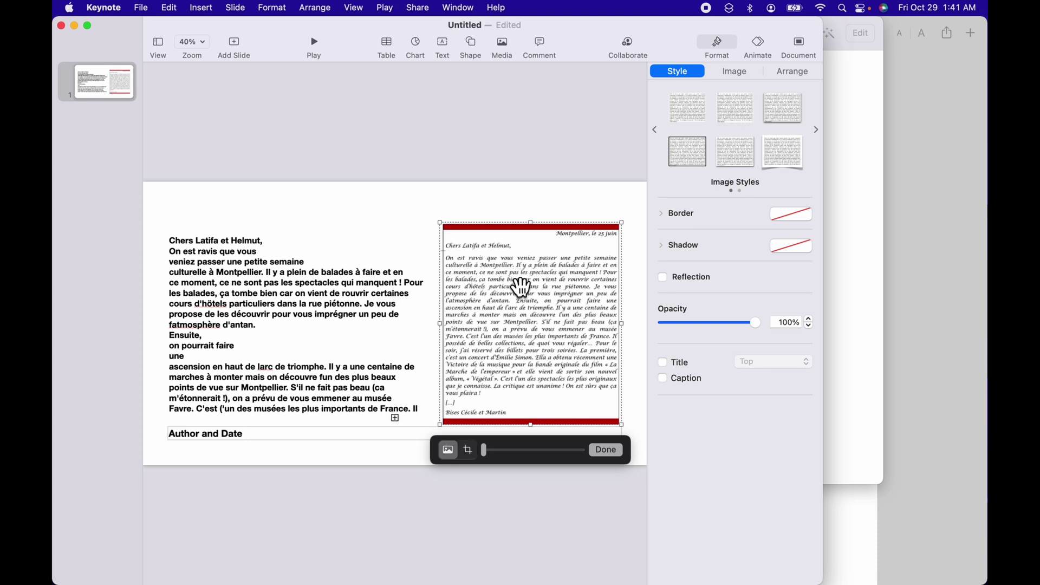
{"action": "right_click", "coordinate": [511, 278]}
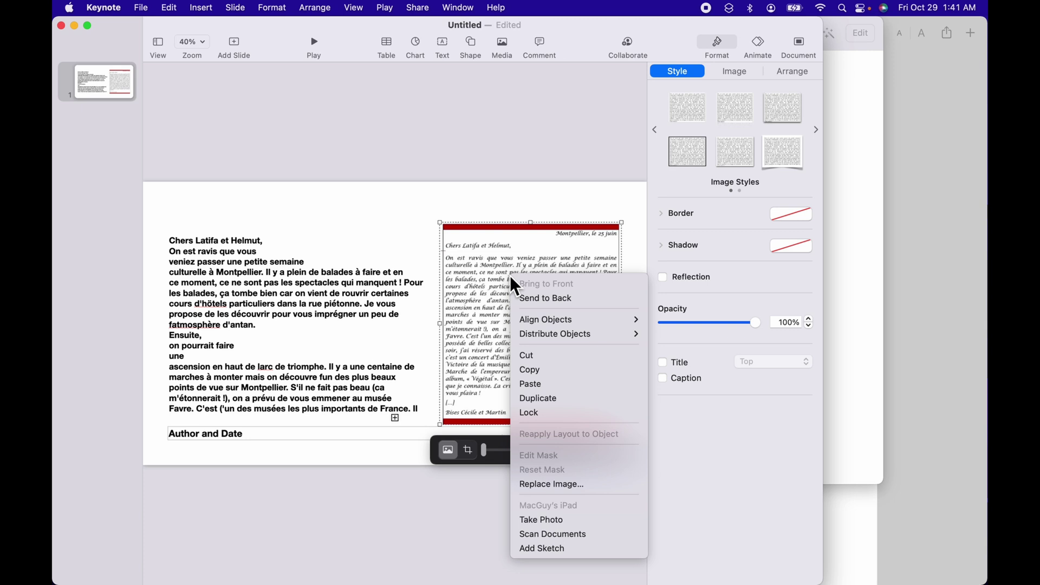
{"action": "left_click", "coordinate": [469, 252]}
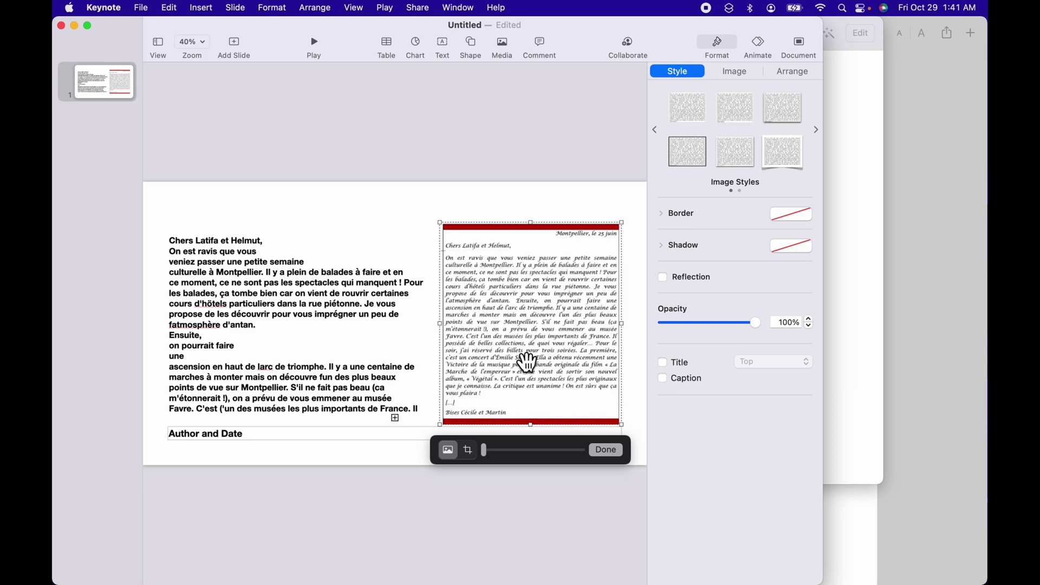
{"action": "left_click", "coordinate": [174, 226]}
Select all the French text from 'Chers' in the Keynote text box and replace it with its English translation.
{"action": "left_click", "coordinate": [172, 244]}
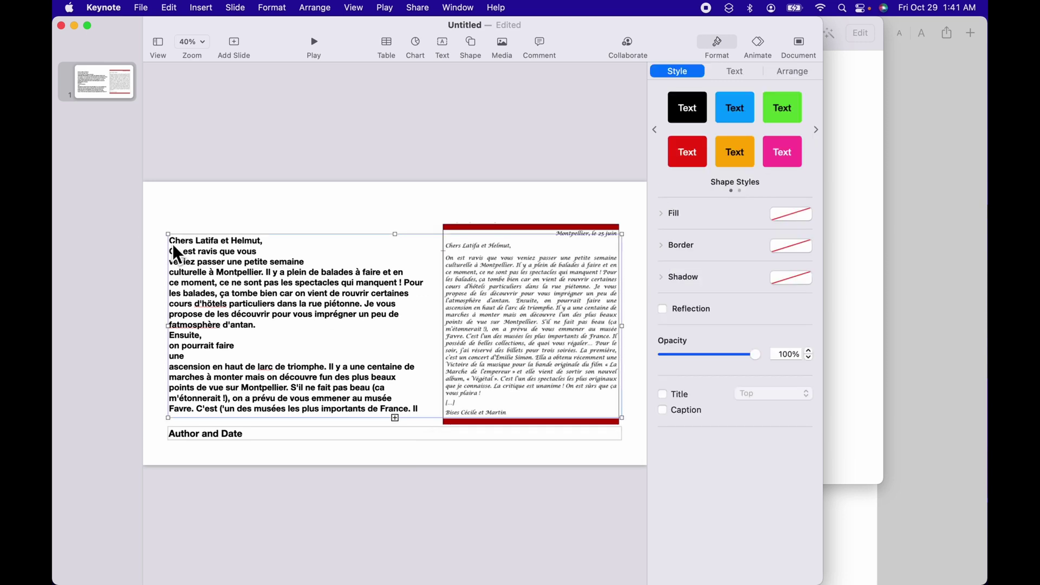
{"action": "double_click", "coordinate": [170, 241]}
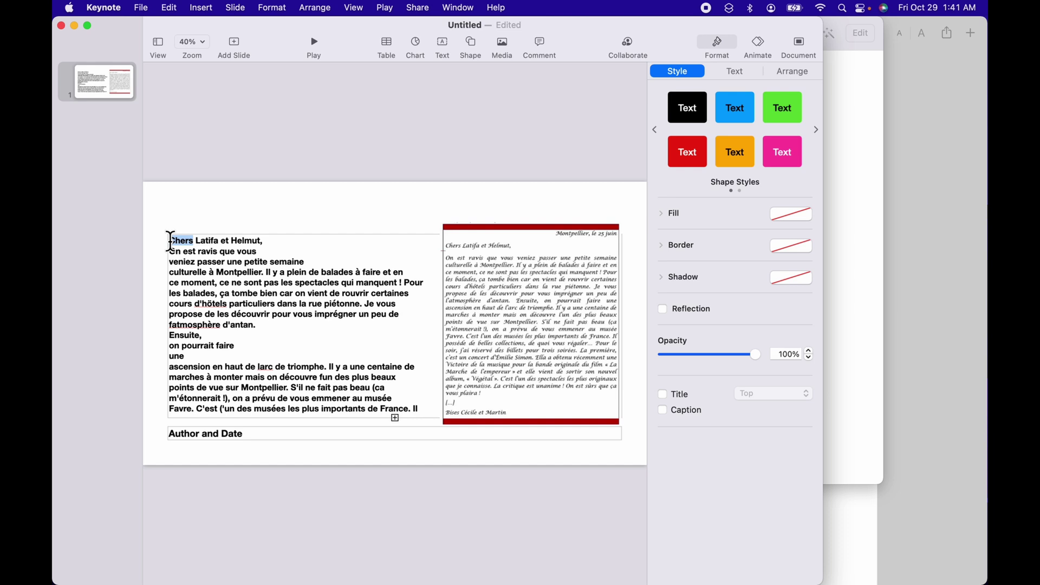
{"action": "left_click_drag", "start_coordinate": [170, 239], "coordinate": [292, 487]}
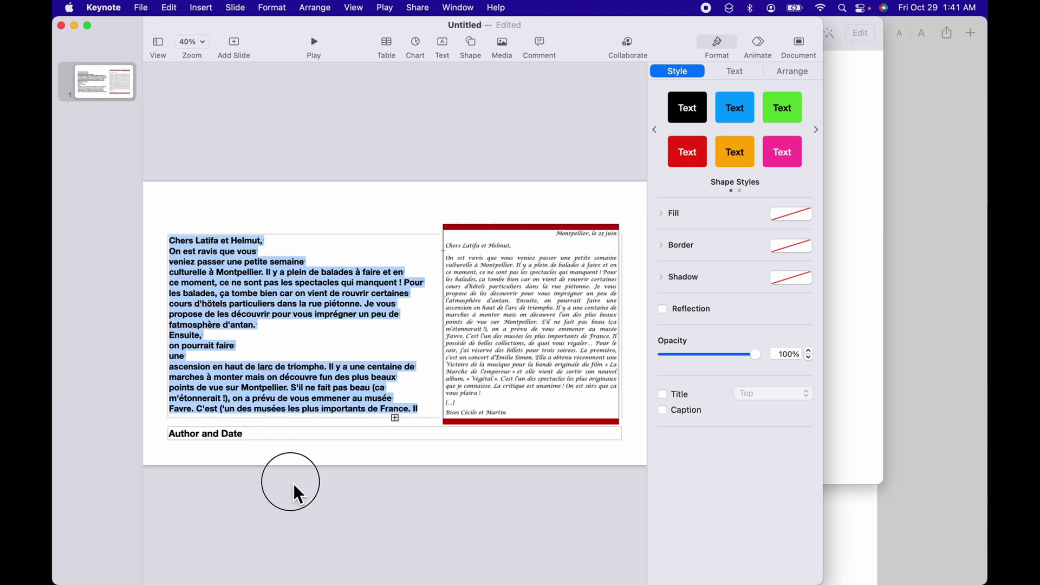
{"action": "right_click", "coordinate": [279, 381]}
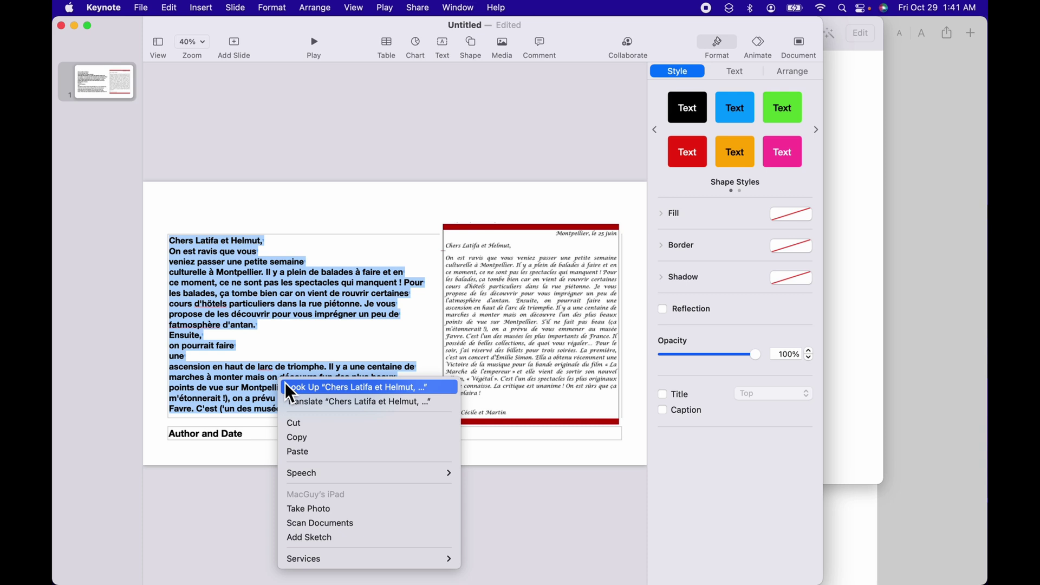
{"action": "left_click", "coordinate": [313, 404]}
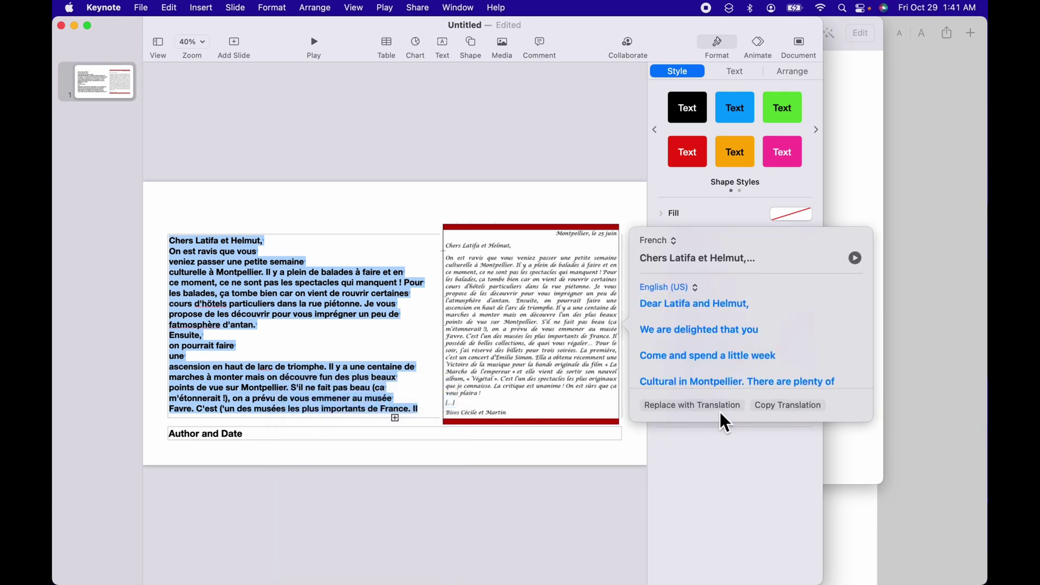
{"action": "left_click", "coordinate": [686, 407]}
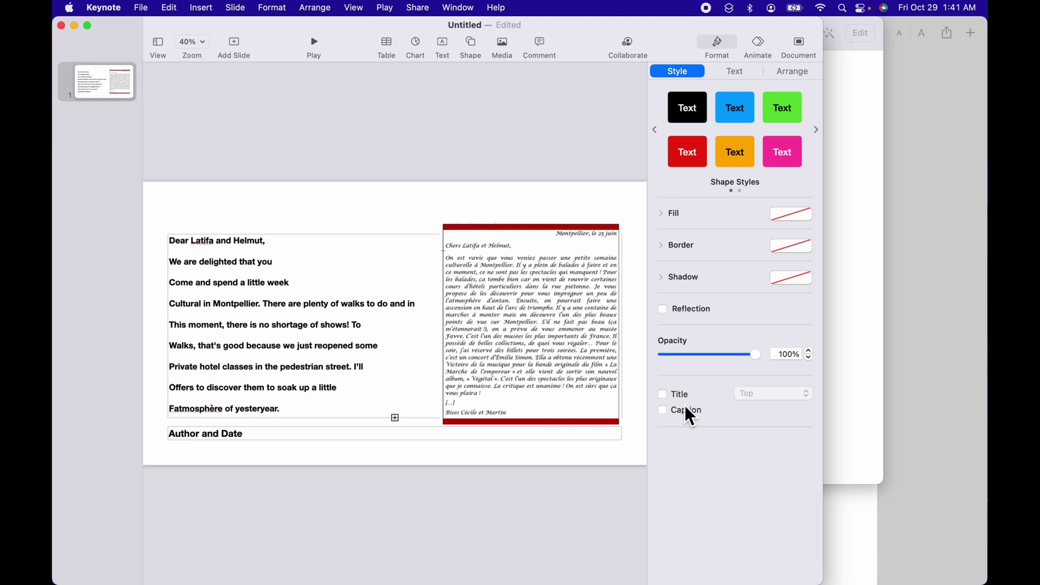
Switch to Preview and translate the letter text from 'Chers' onward in Pasted Graphic.webp into English.
{"action": "key", "text": "super+Tab"}
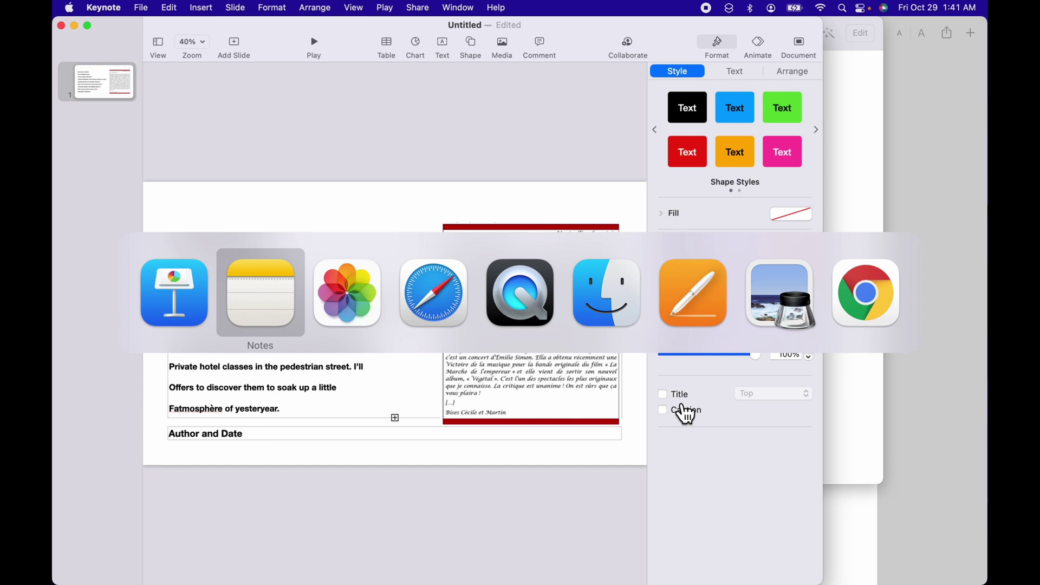
{"action": "key", "text": "super+Tab"}
{"action": "key", "text": "super+Tab"}
{"action": "key", "text": "super+Tab"}
{"action": "key", "text": "super+Tab"}
{"action": "key", "text": "super+Tab"}
{"action": "key", "text": "super+Tab"}
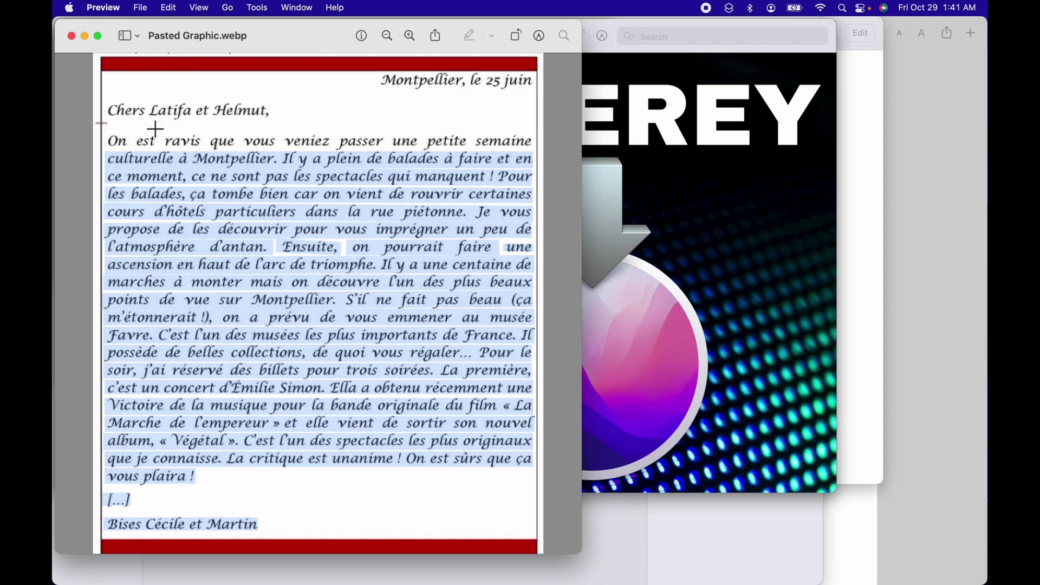
{"action": "left_click_drag", "start_coordinate": [108, 113], "coordinate": [232, 496]}
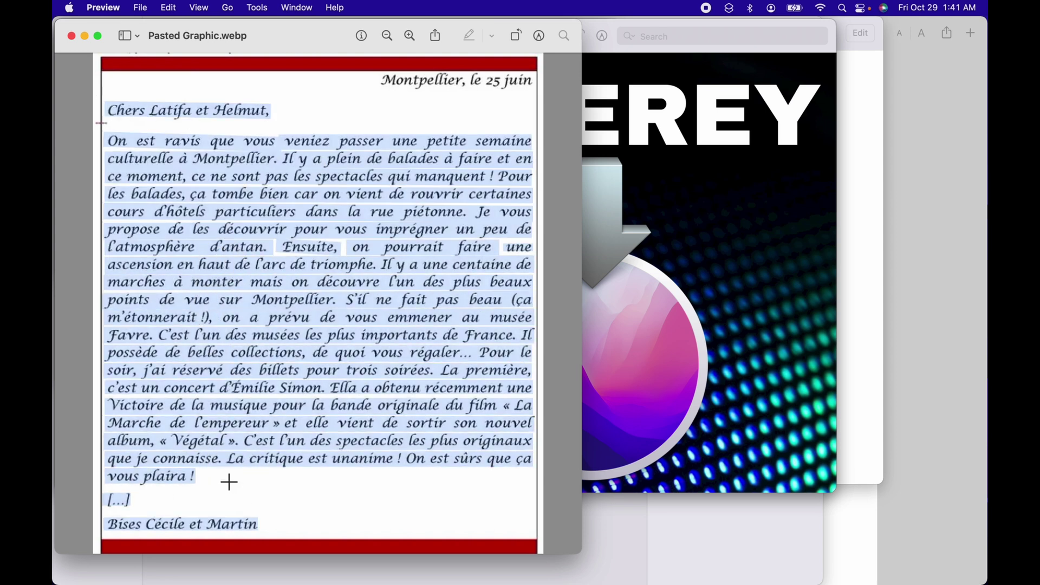
{"action": "right_click", "coordinate": [212, 416]}
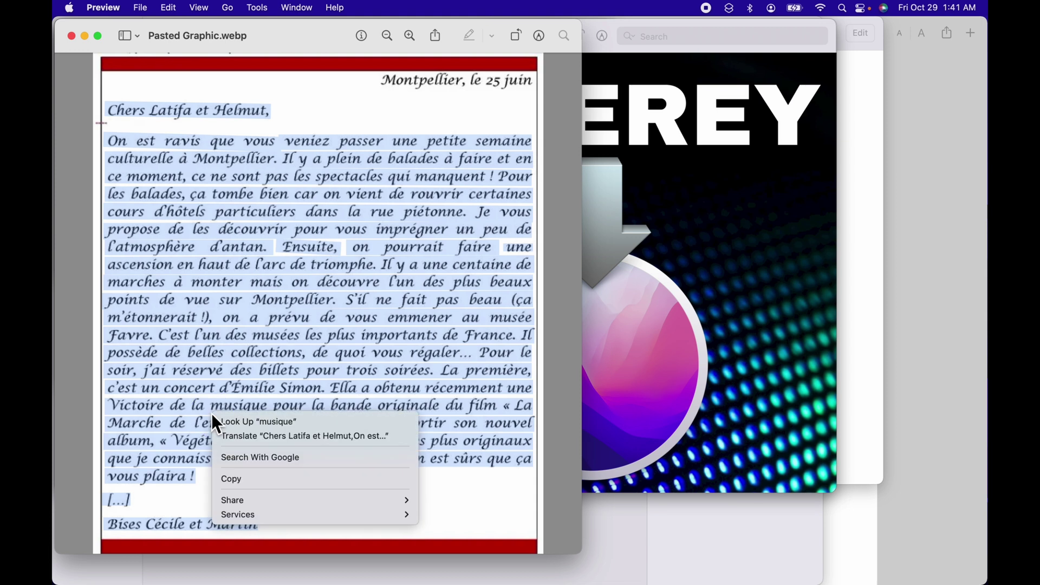
{"action": "left_click", "coordinate": [265, 437]}
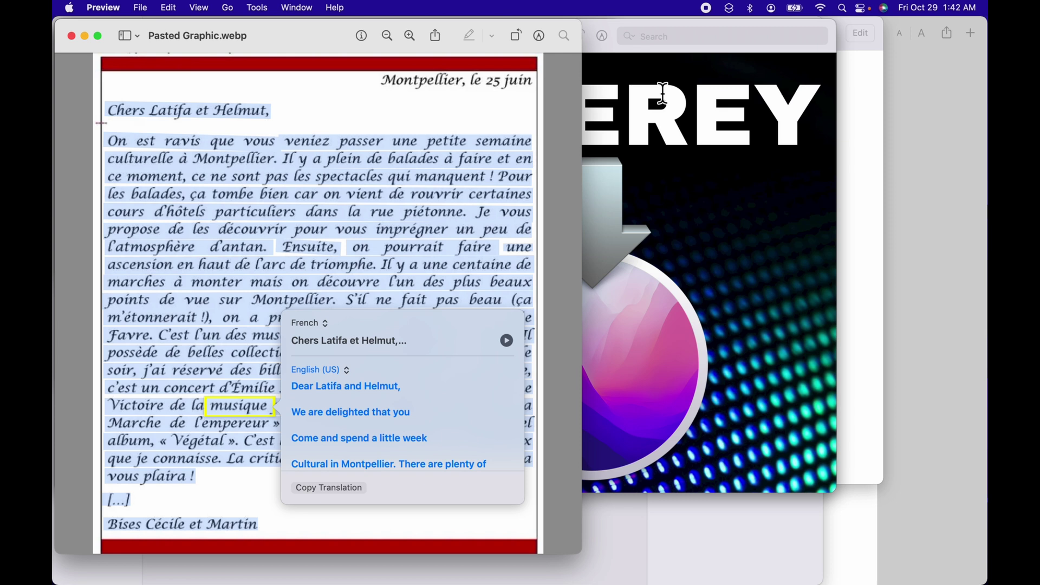
Summon Siri from the menu bar and ask it to translate 'hello' into French.
{"action": "left_click", "coordinate": [885, 8]}
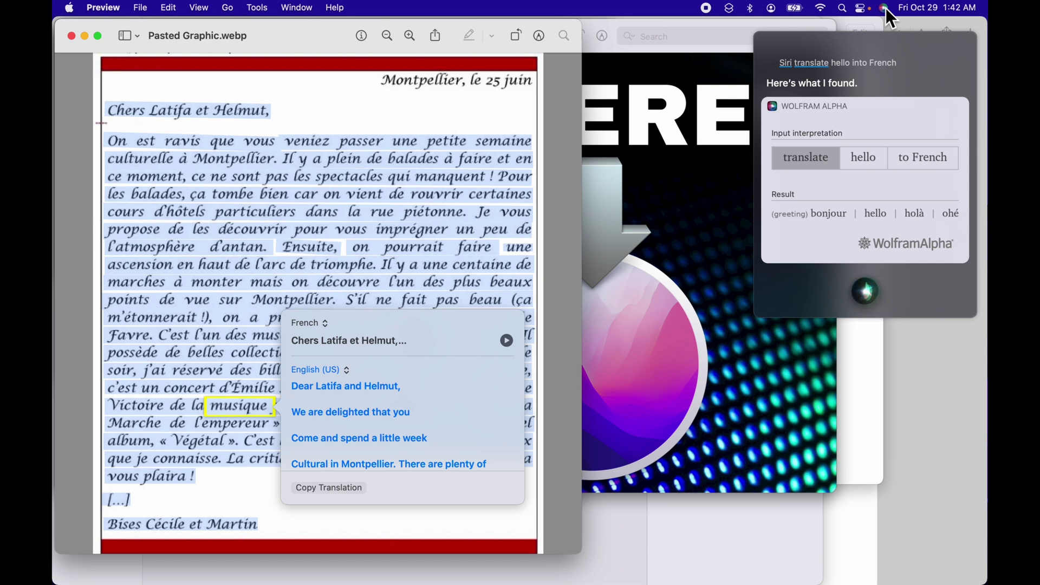
Search 'language' in Spotlight to open Language & Region, then move its window left.
{"action": "key", "text": "super+space"}
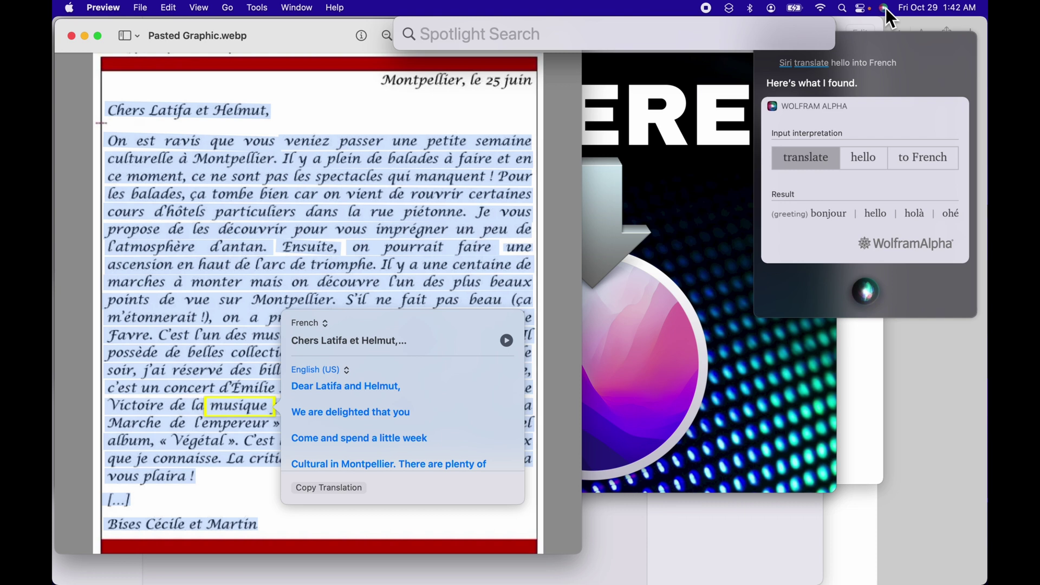
{"action": "type", "text": "language"}
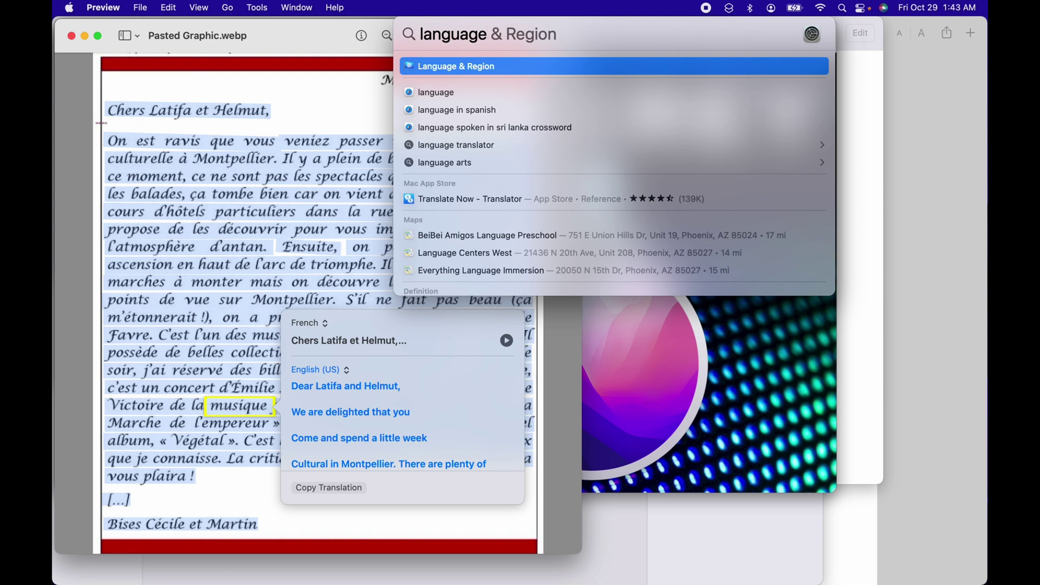
{"action": "key", "text": "Return"}
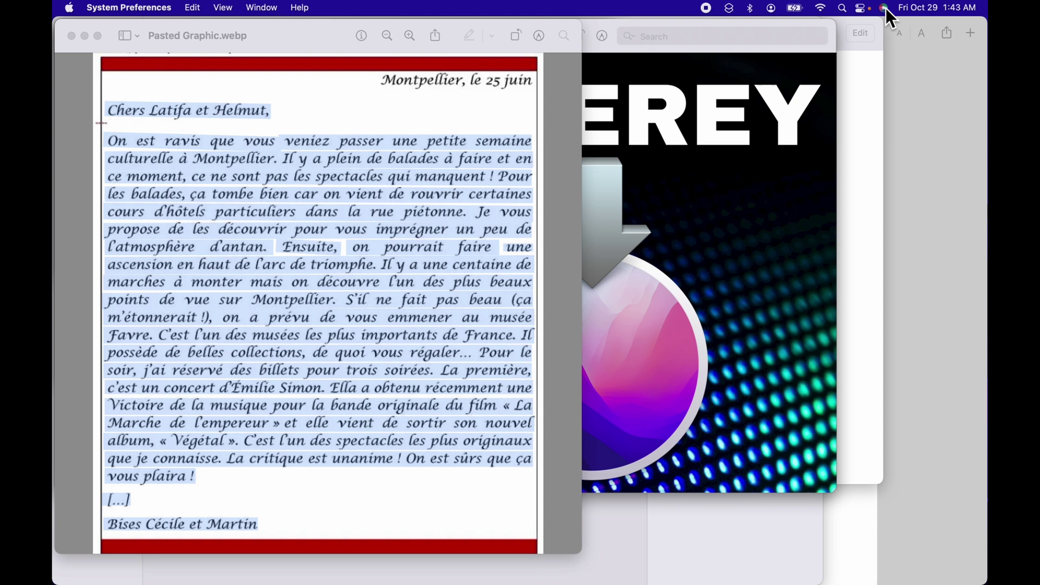
{"action": "left_click_drag", "start_coordinate": [839, 28], "coordinate": [556, 17]}
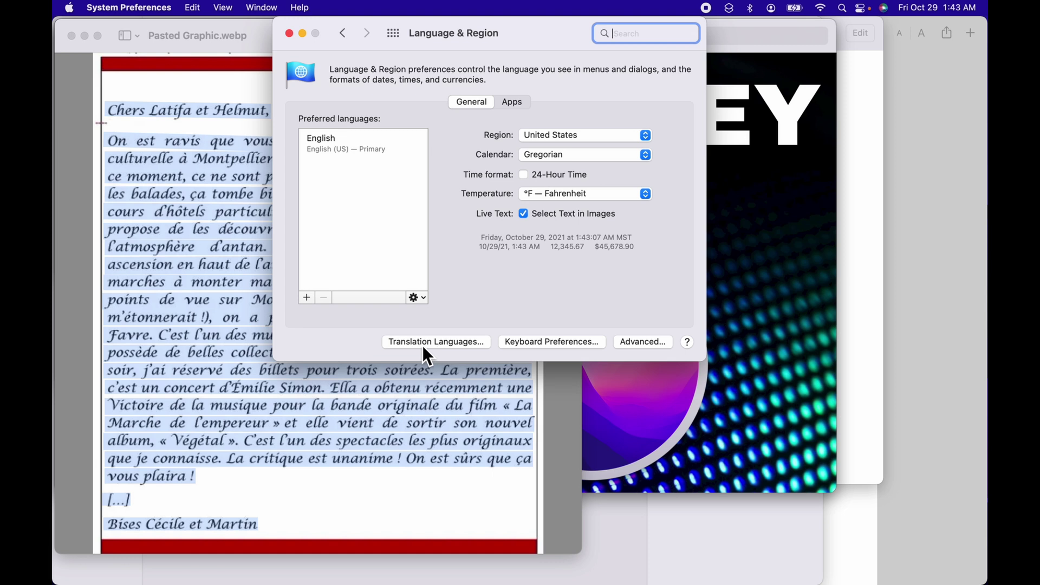
Show the Translation Languages list, where French (France) is already downloaded.
{"action": "left_click", "coordinate": [443, 345]}
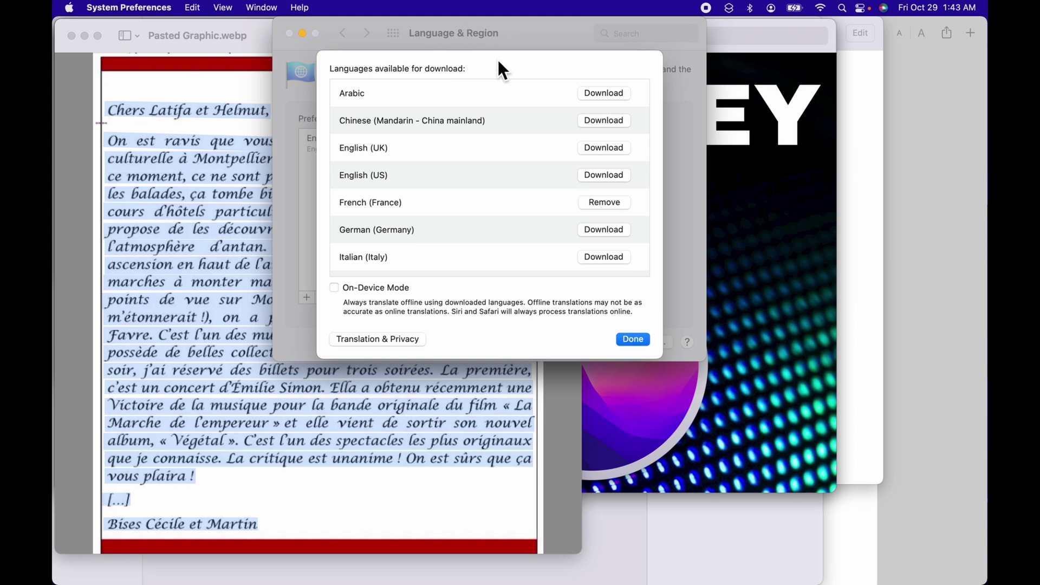
Turn Wi-Fi off and retry translating the selected letter text in Preview while offline.
{"action": "left_click", "coordinate": [821, 7]}
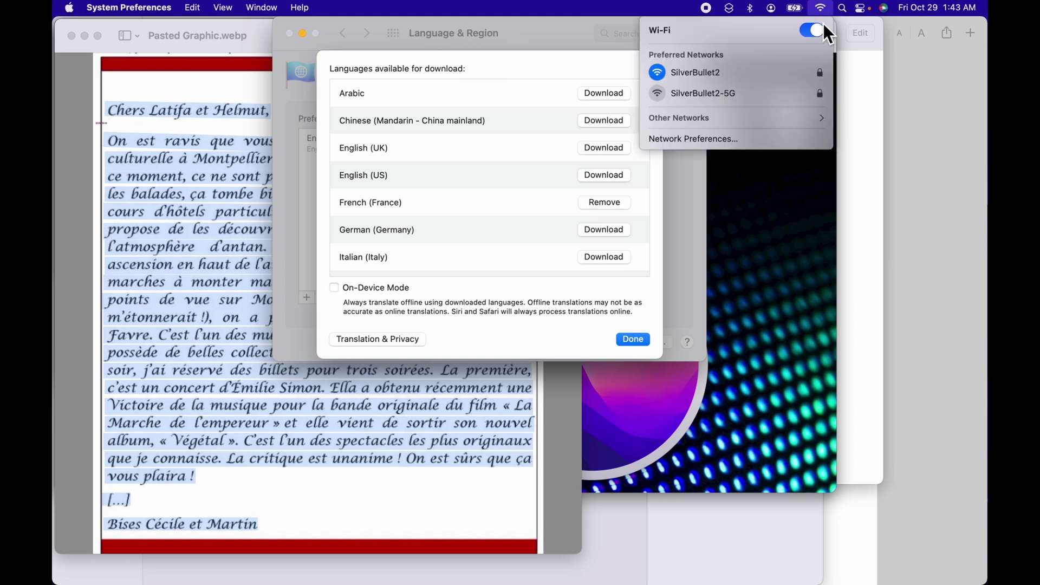
{"action": "left_click", "coordinate": [818, 31]}
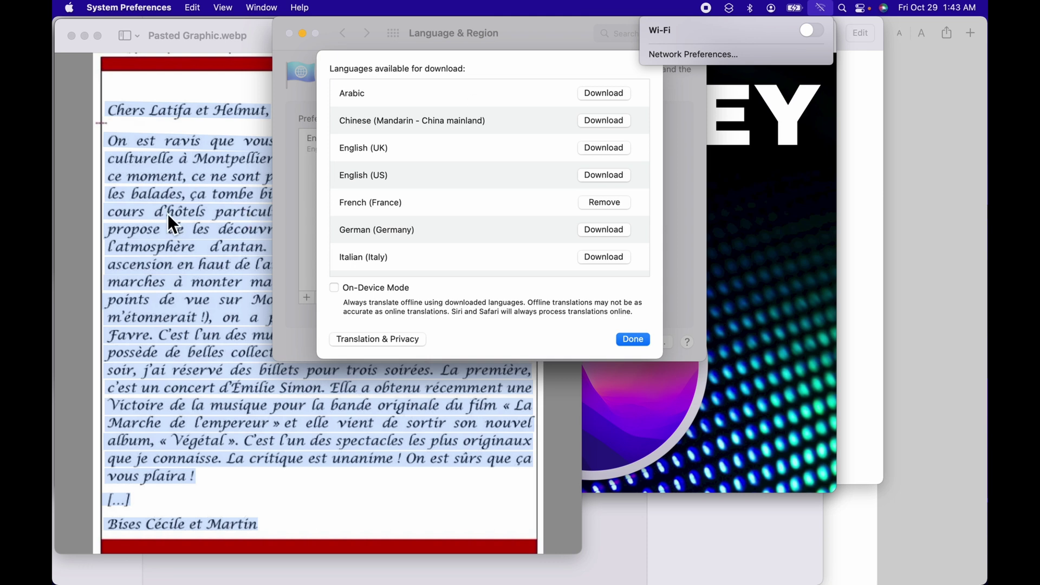
{"action": "left_click", "coordinate": [180, 205]}
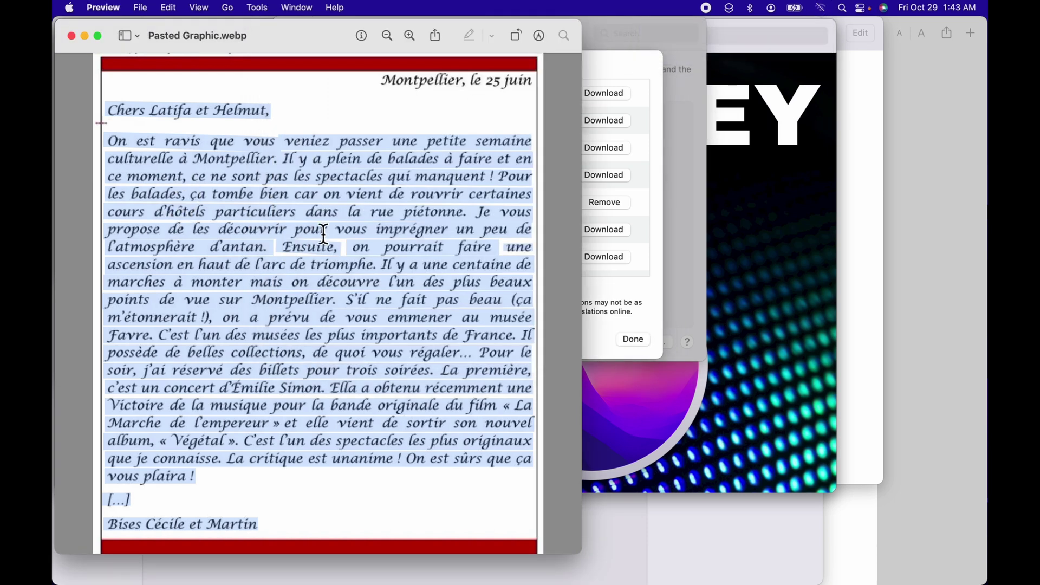
{"action": "right_click", "coordinate": [378, 286]}
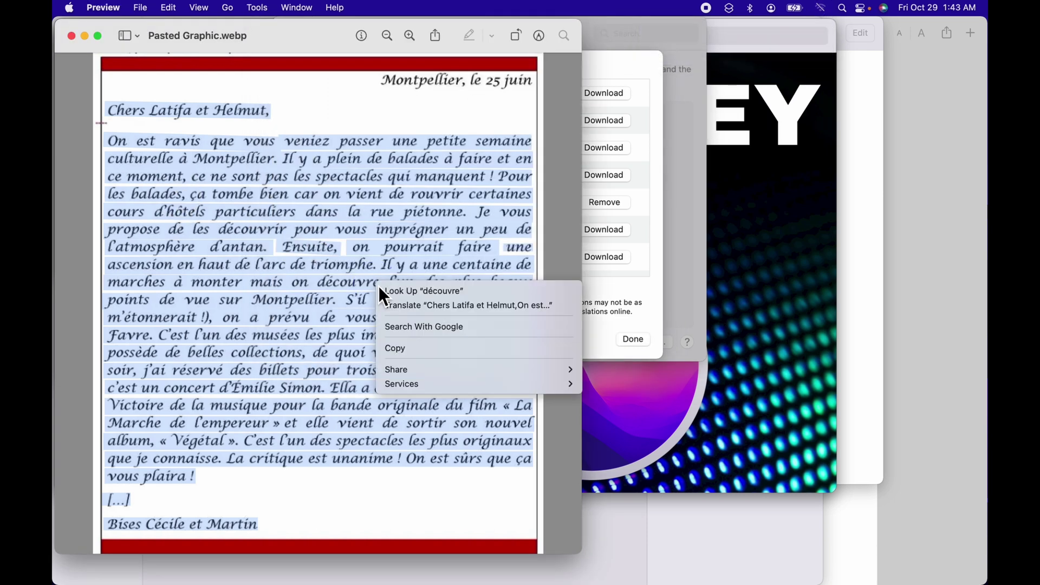
{"action": "left_click", "coordinate": [401, 305]}
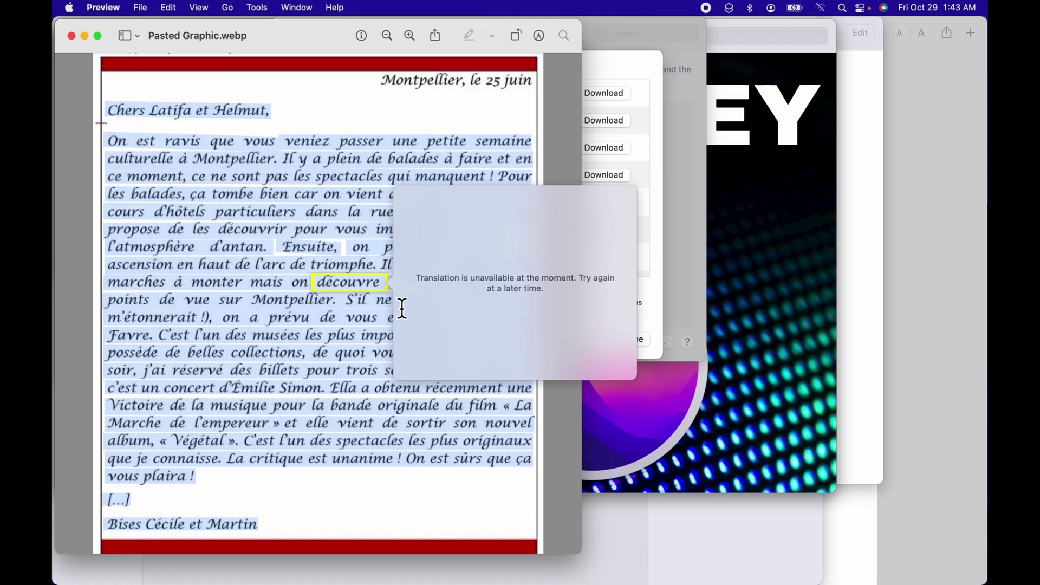
Enable On-Device Mode for offline translation, then bring the French letter in Preview back to the front.
{"action": "left_click", "coordinate": [653, 193]}
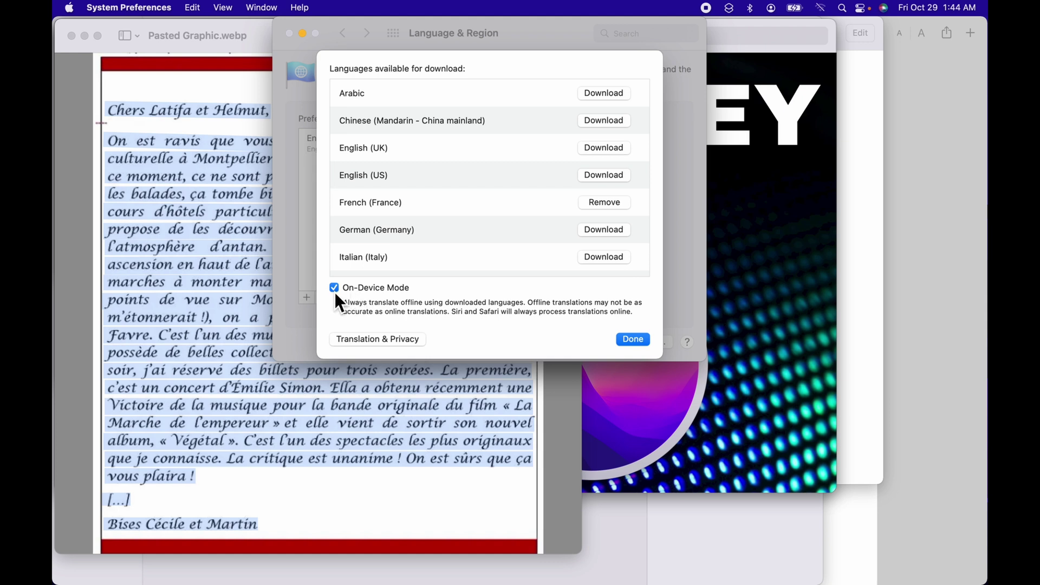
{"action": "left_click", "coordinate": [229, 274]}
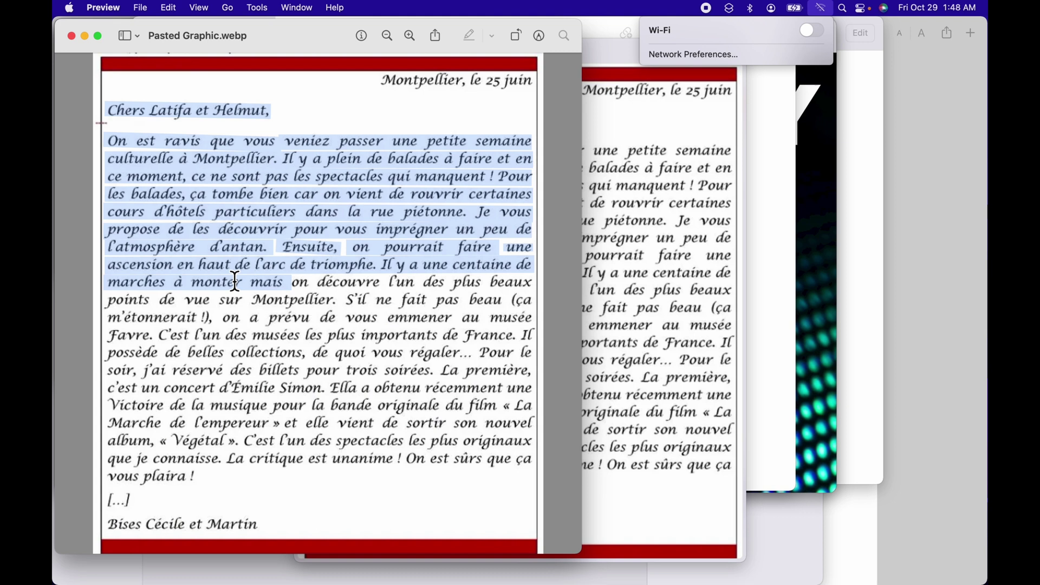
Translate the selected letter offline into English (US), starting "Dear Latifa and Helmut,", and view the available target languages.
{"action": "right_click", "coordinate": [234, 277]}
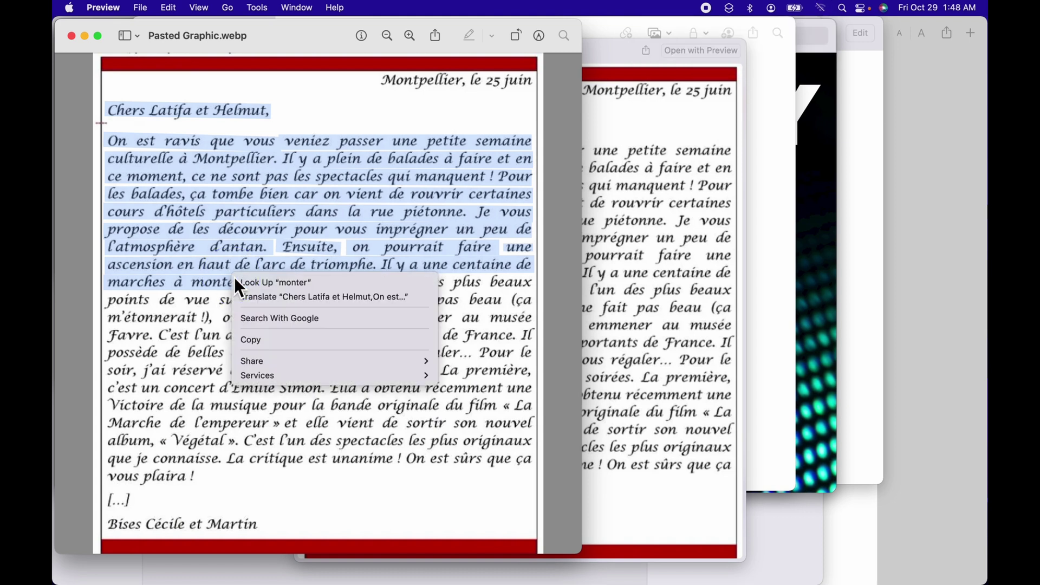
{"action": "left_click", "coordinate": [258, 297]}
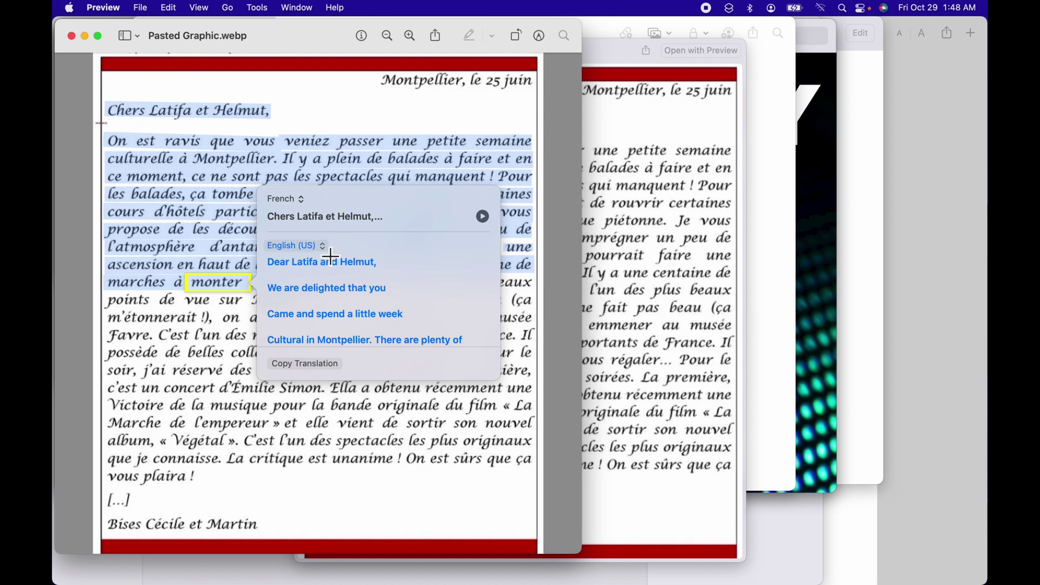
{"action": "left_click", "coordinate": [324, 246]}
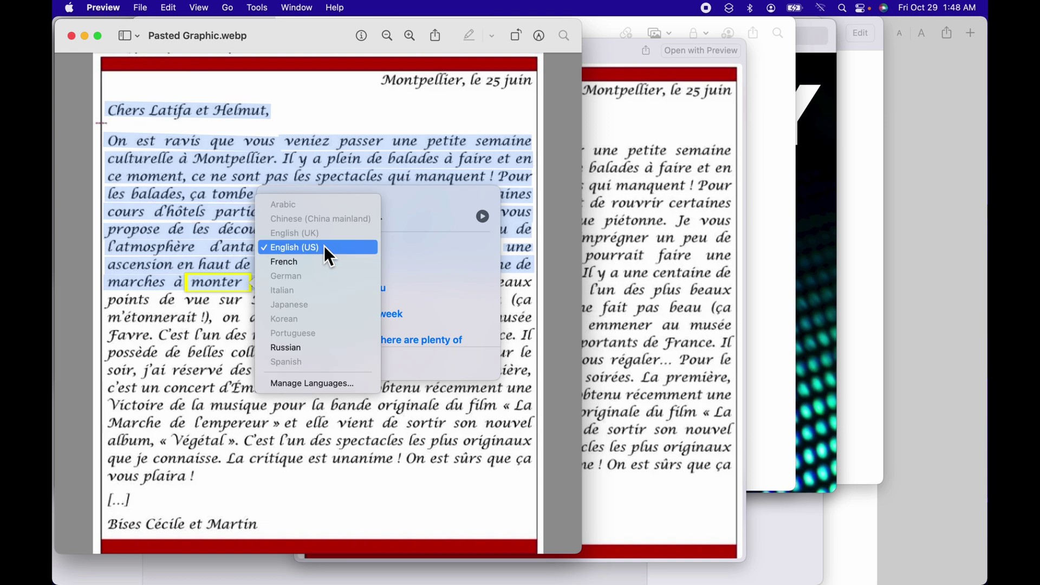